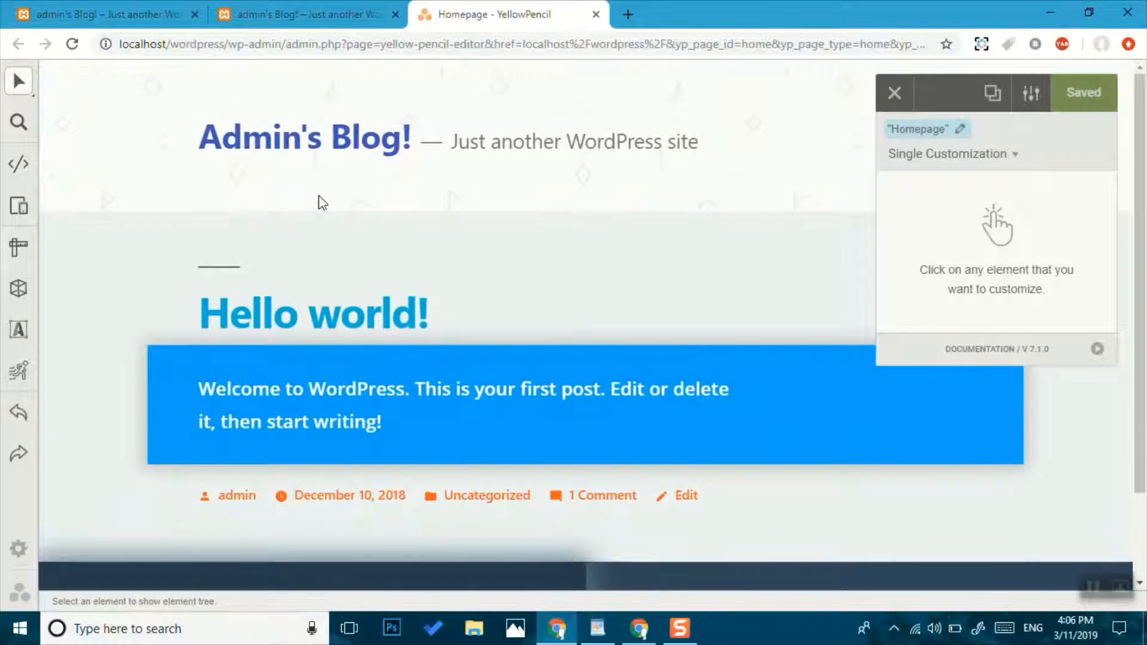
Compare the desktop homepage with its emulated mobile view, previewing it as iPhone X, iPhone 5/SE and iPhone 6/7/8 Plus
left_click(307, 14)
left_click(170, 15)
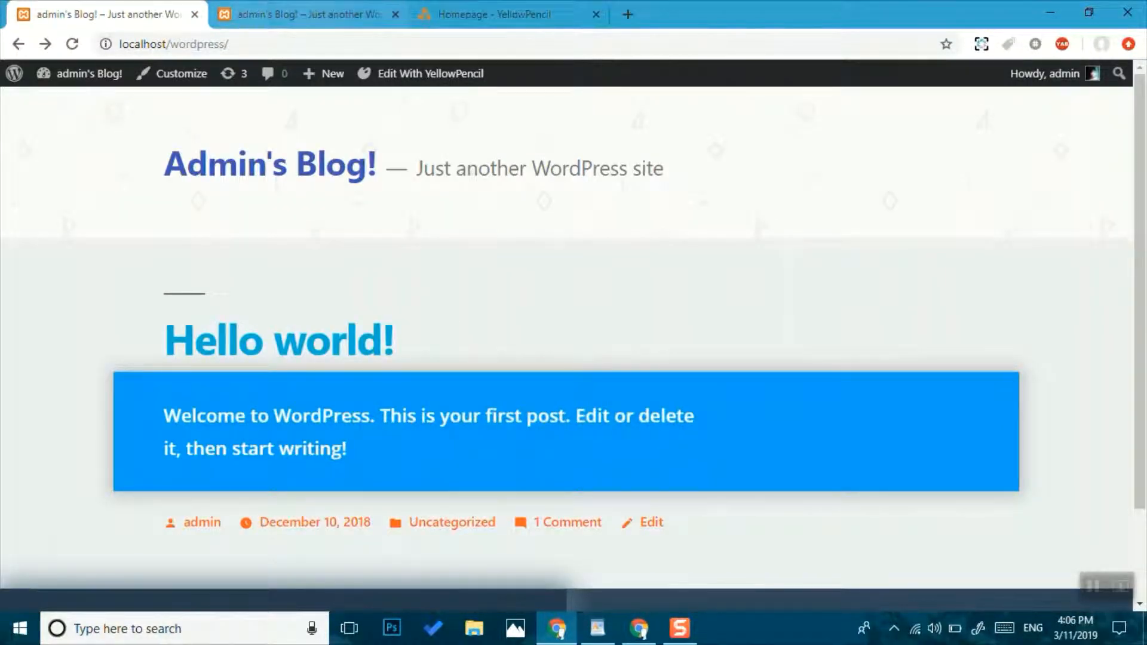
left_click(326, 15)
left_click(492, 70)
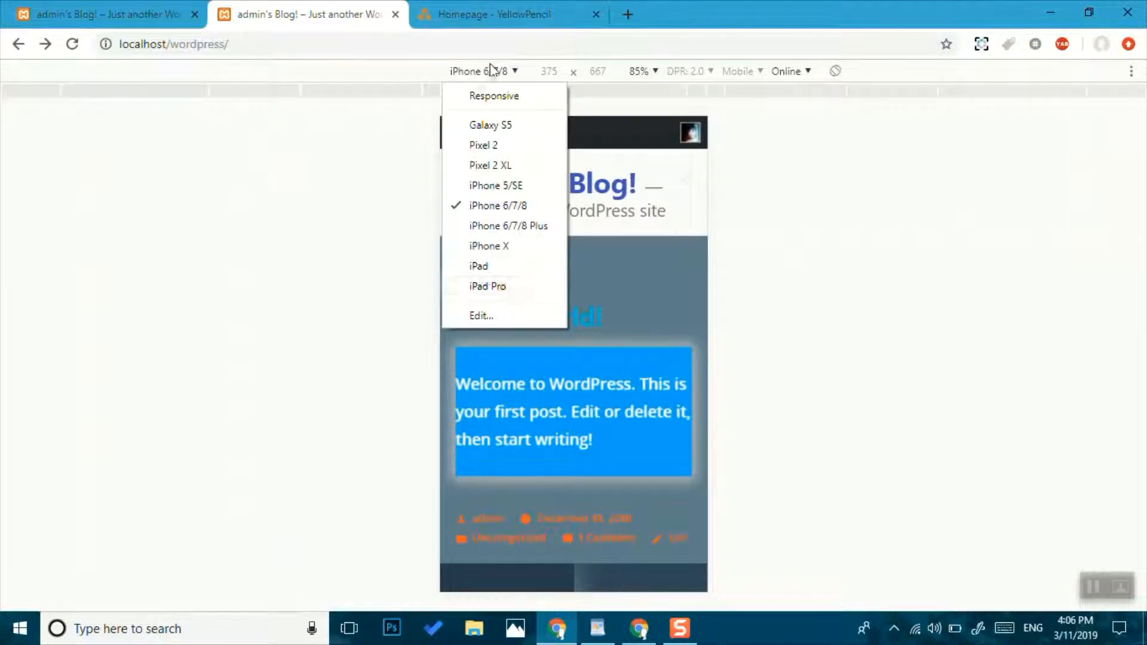
left_click(489, 245)
left_click(504, 70)
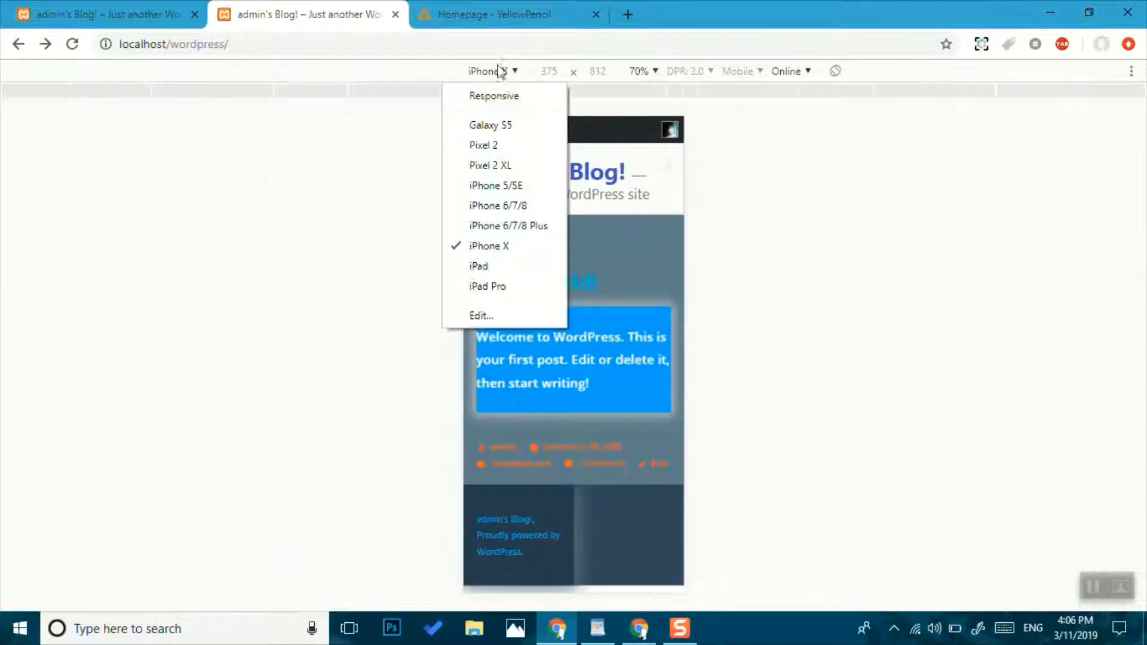
left_click(500, 186)
left_click(503, 71)
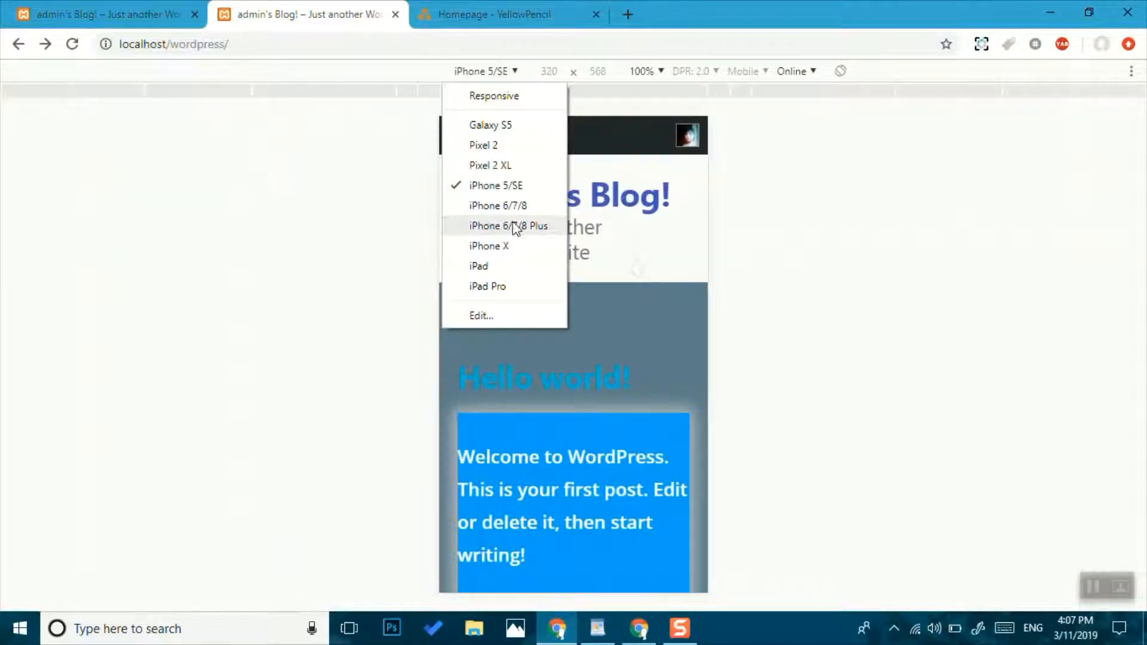
left_click(517, 226)
Preview the homepage in the device emulator as iPad Pro, Pixel 2 XL, iPhone 6/7/8 and iPad
left_click(504, 70)
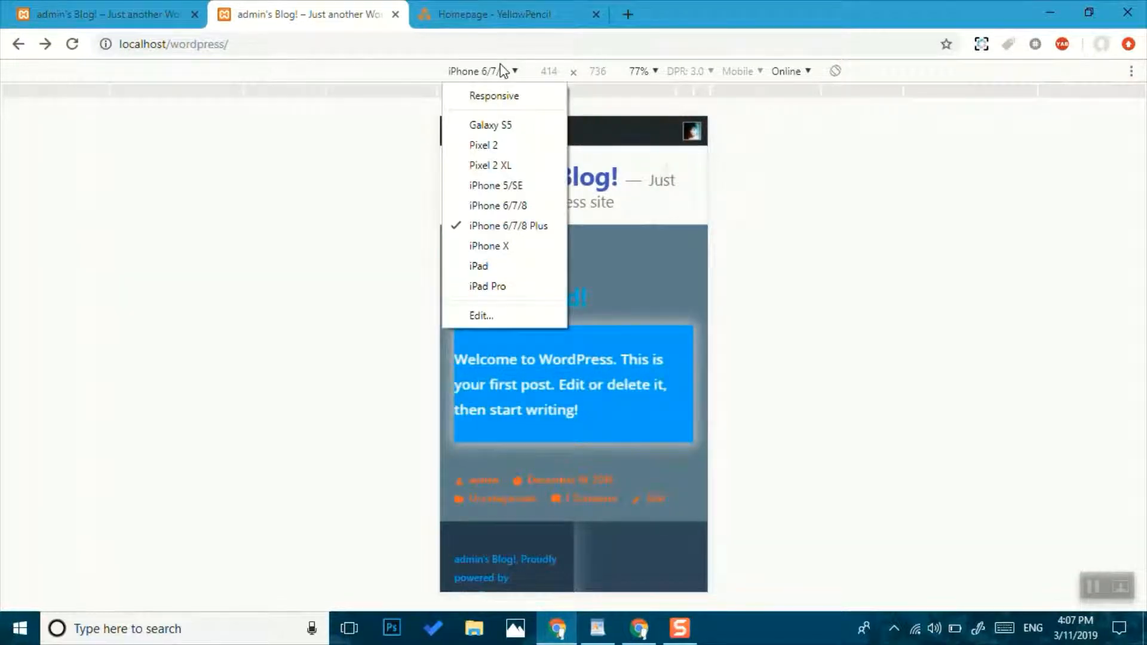
left_click(505, 289)
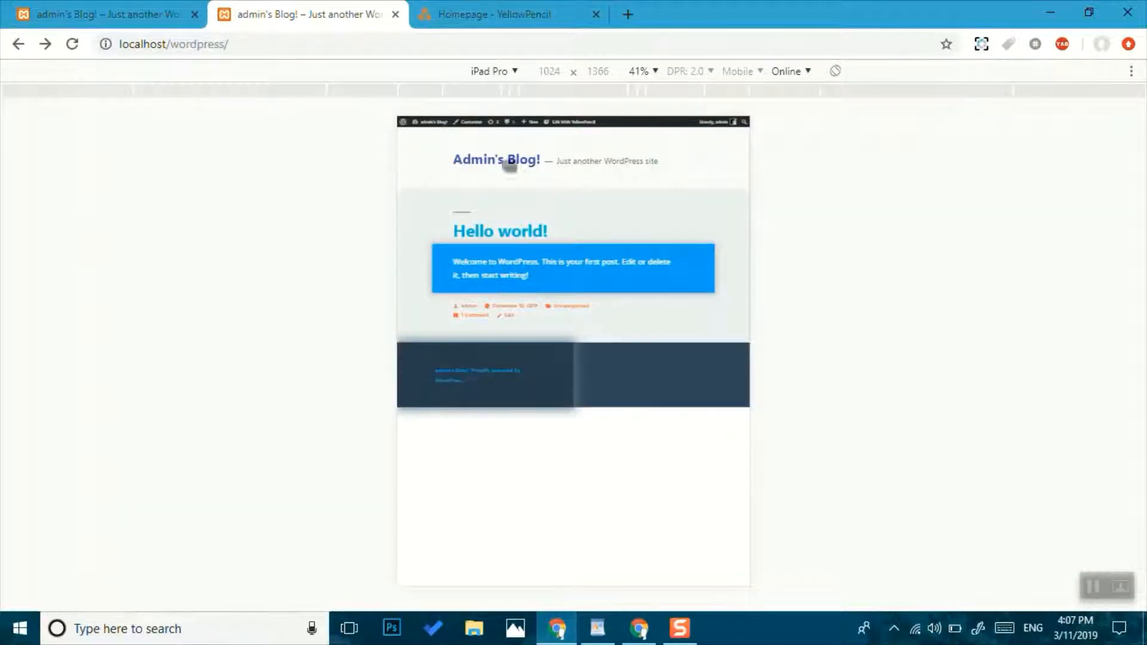
left_click(496, 72)
left_click(510, 170)
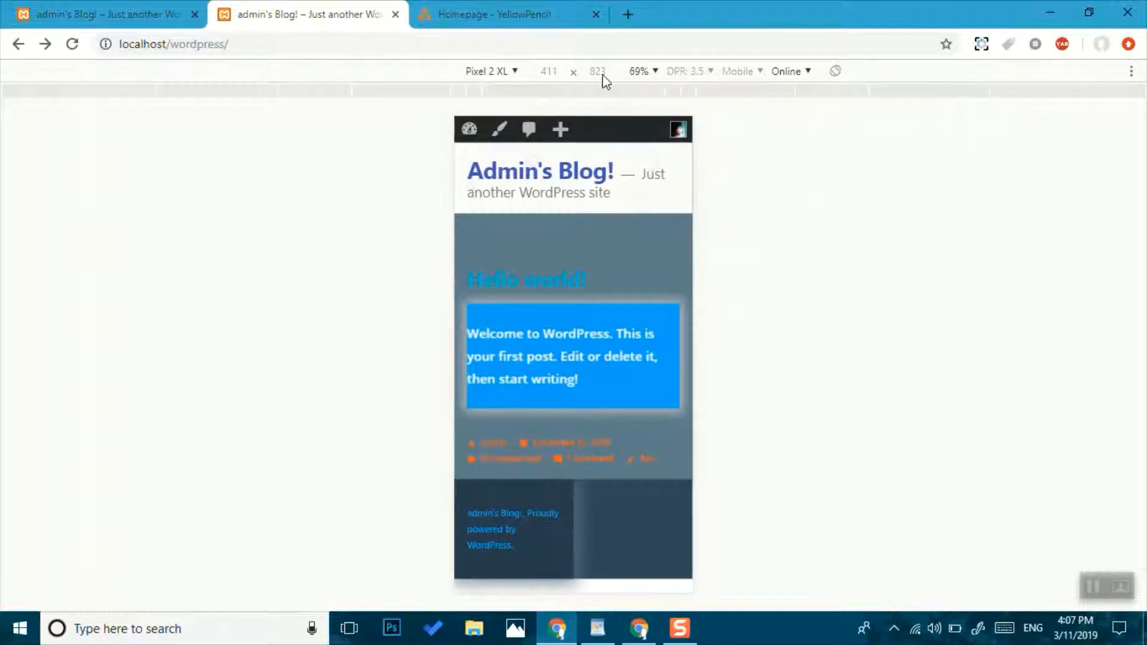
left_click(505, 71)
left_click(512, 205)
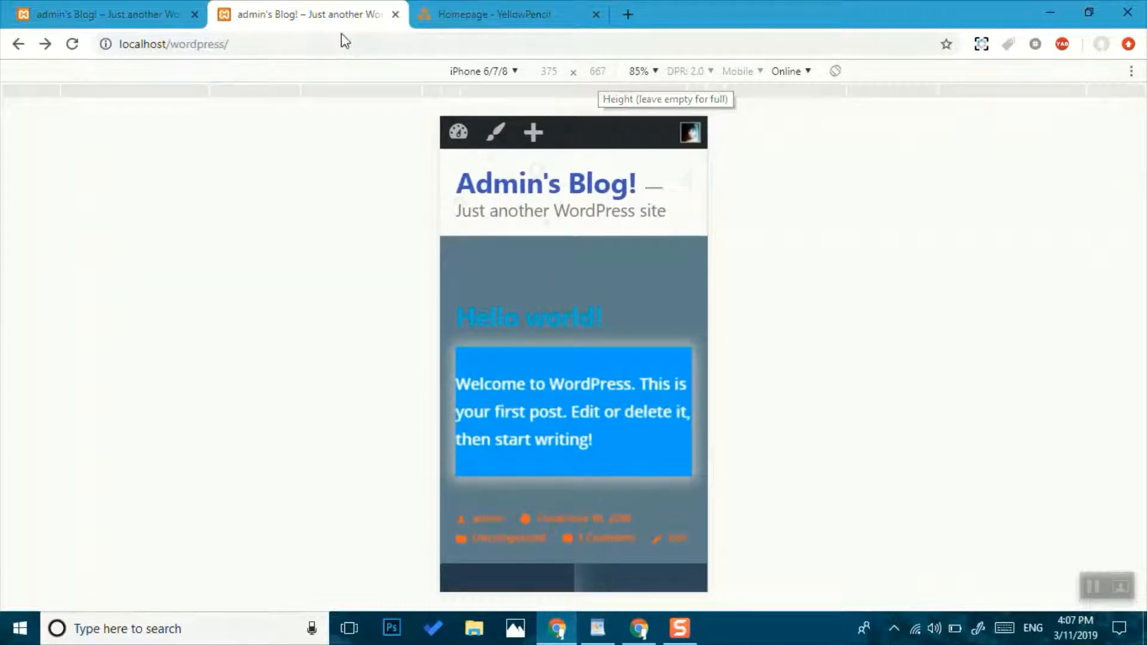
left_click(466, 74)
left_click(491, 266)
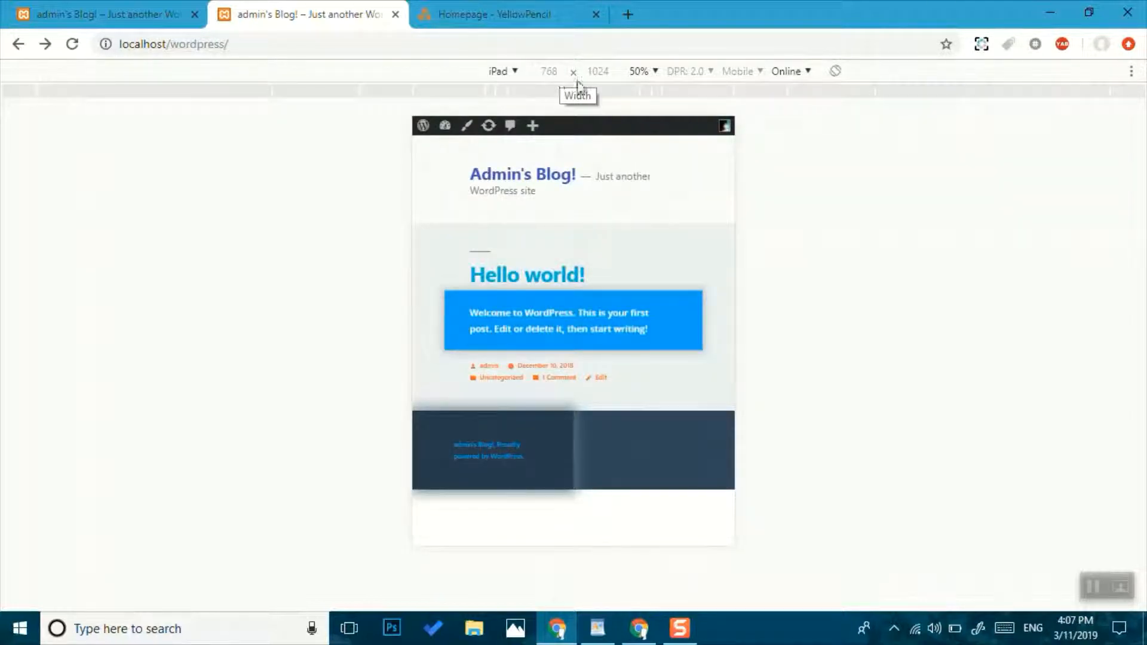
Compare the desktop homepage with the YellowPencil editor page and the emulated iPad view
left_click(127, 13)
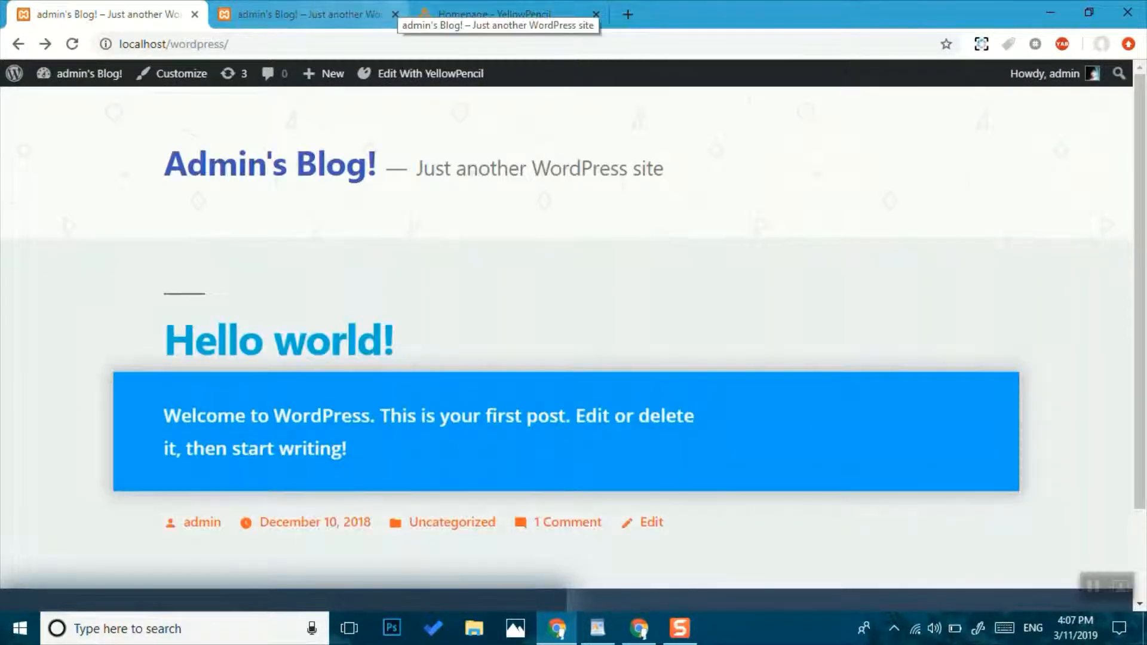
left_click(472, 14)
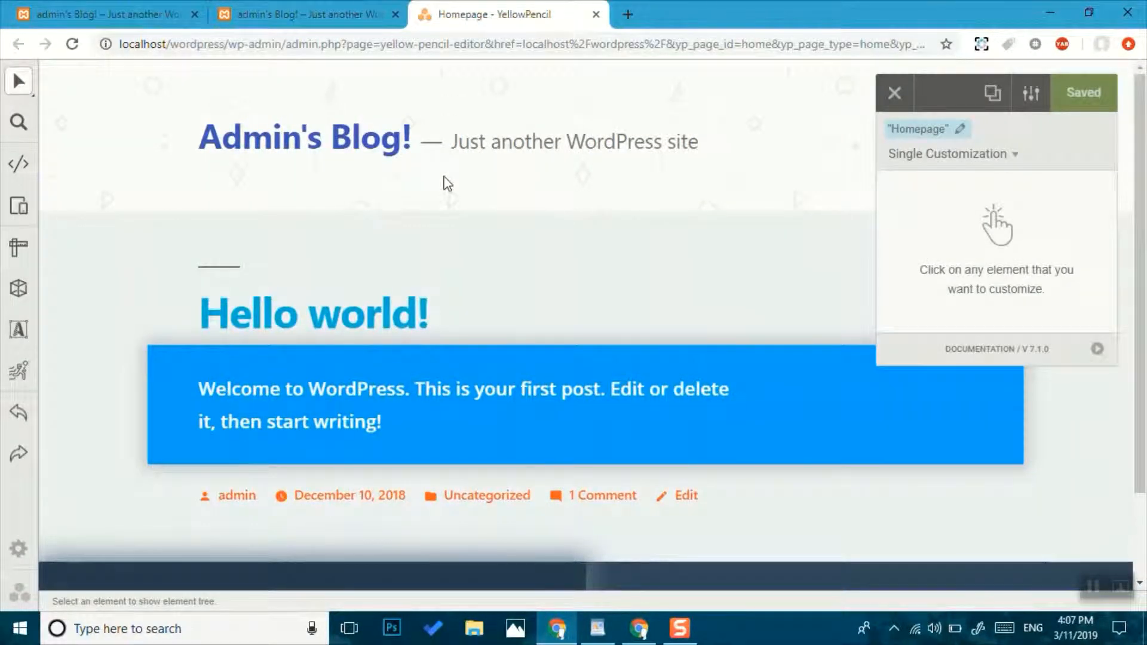
left_click(308, 14)
left_click(108, 13)
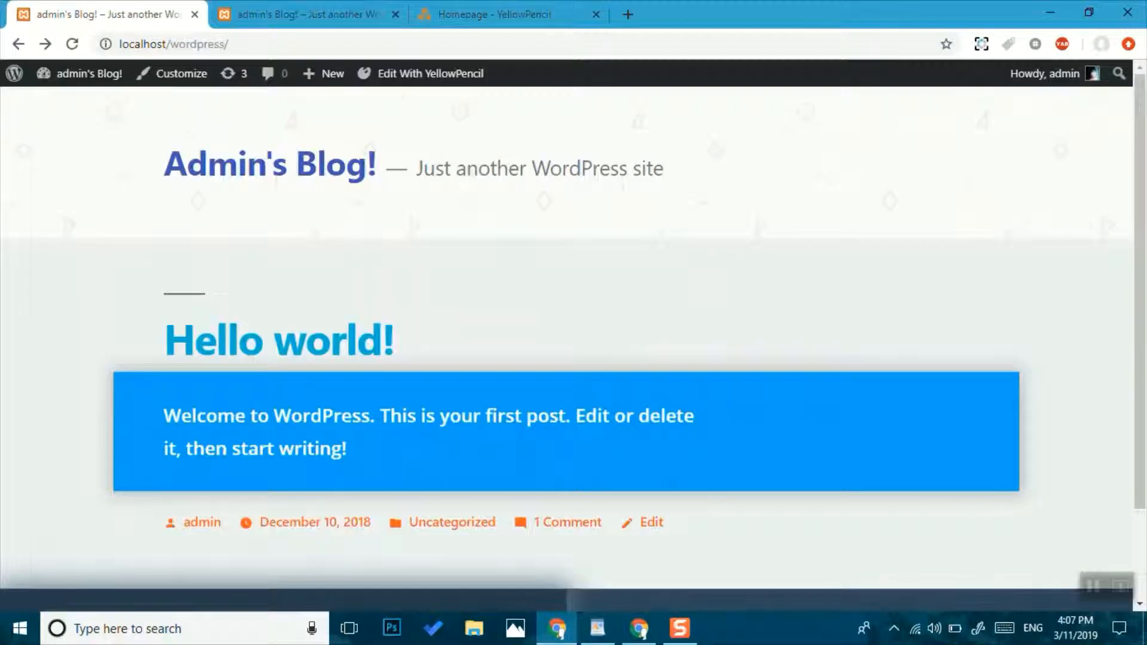
left_click(308, 14)
left_click(107, 14)
left_click(308, 14)
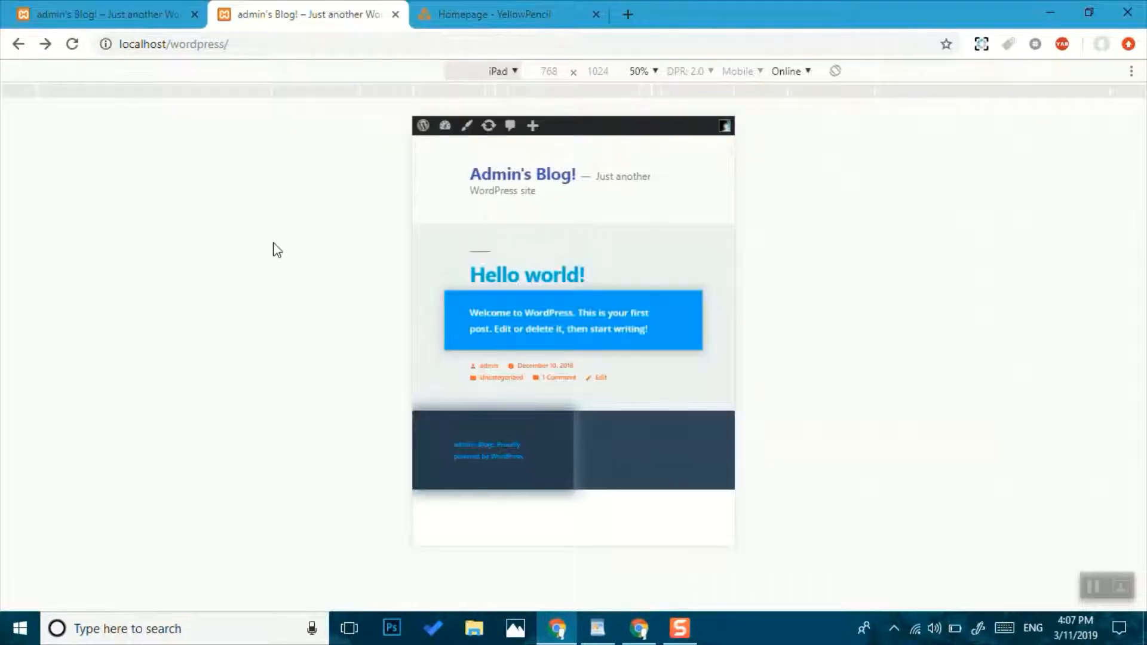
Switch the emulated device to iPhone 6/7/8 and reload the homepage in that view
left_click(496, 71)
left_click(501, 206)
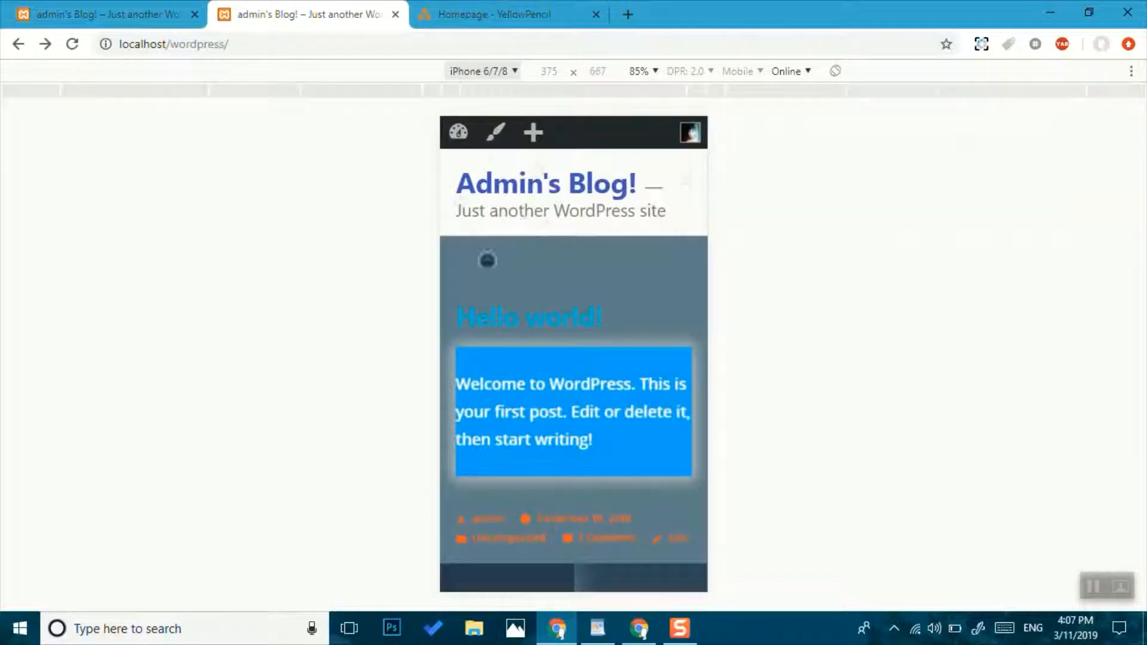
scroll(565, 303, "down", 2)
scroll(565, 303, "up", 2)
left_click(496, 13)
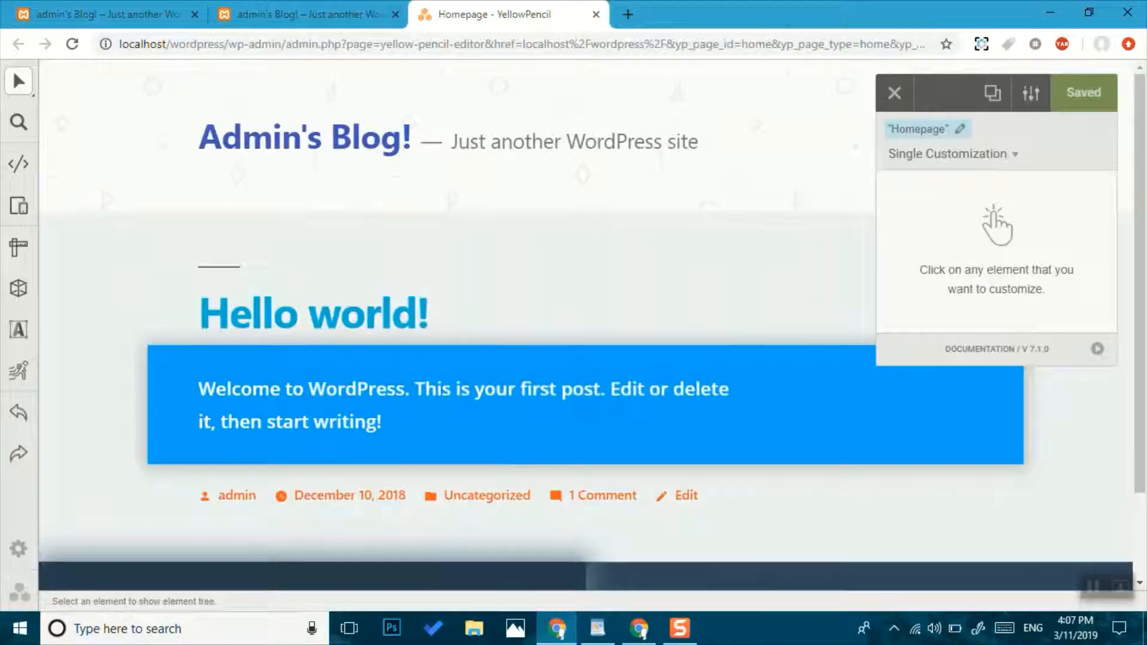
left_click(308, 14)
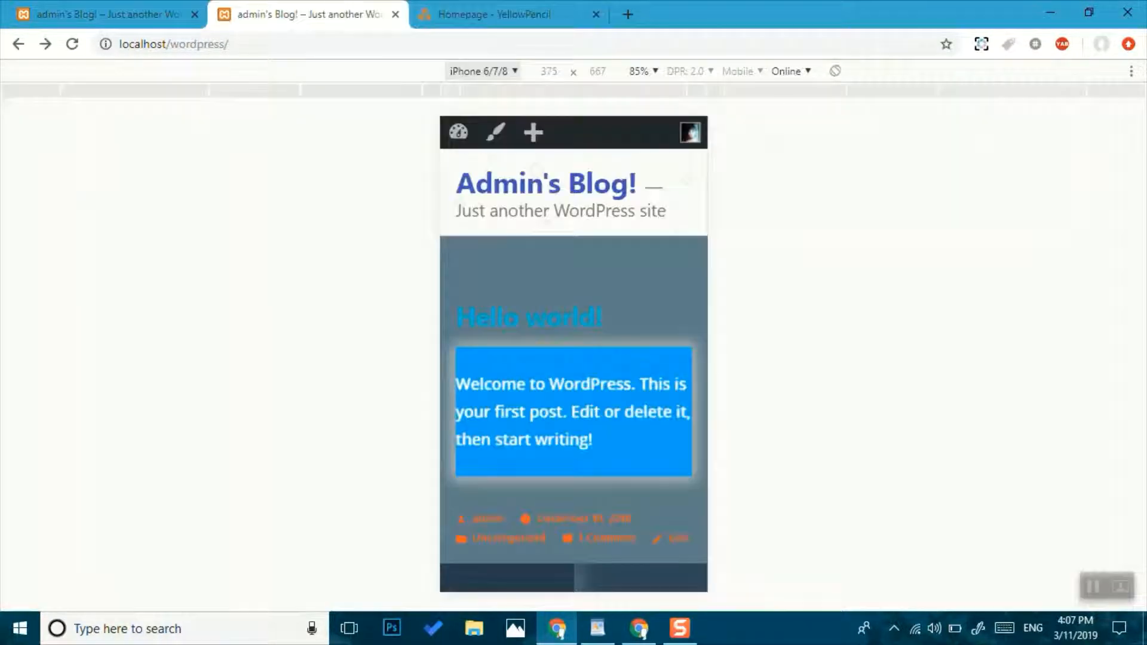
left_click(72, 45)
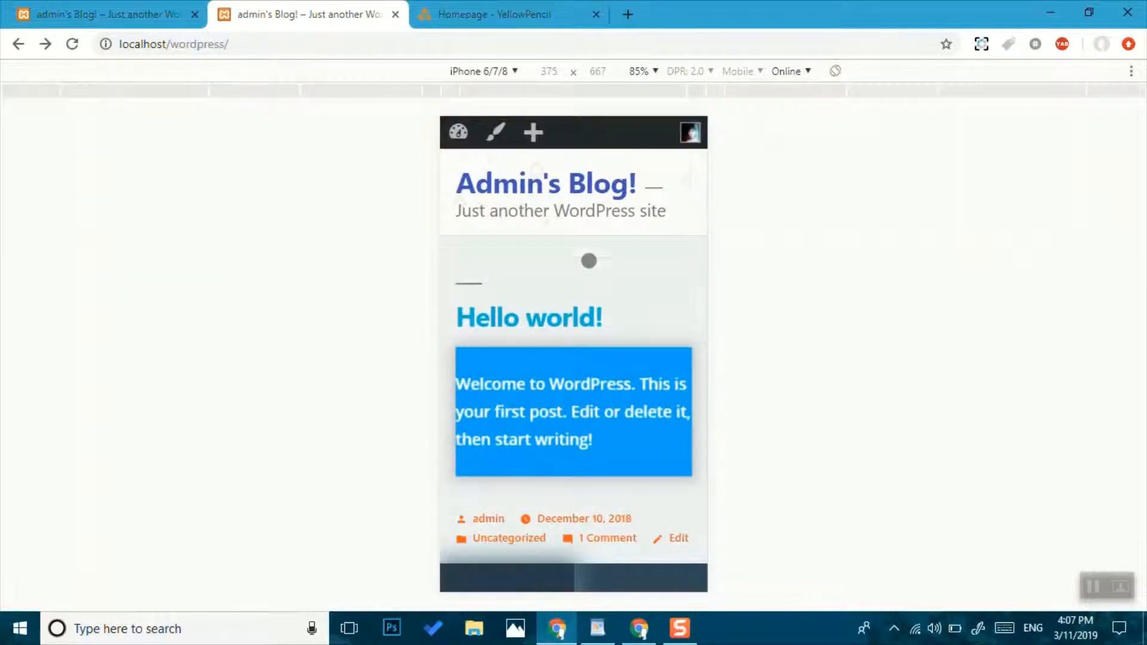
Compare the desktop homepage with the reloaded iPhone 6/7/8 preview
key("ctrl+shift+Tab")
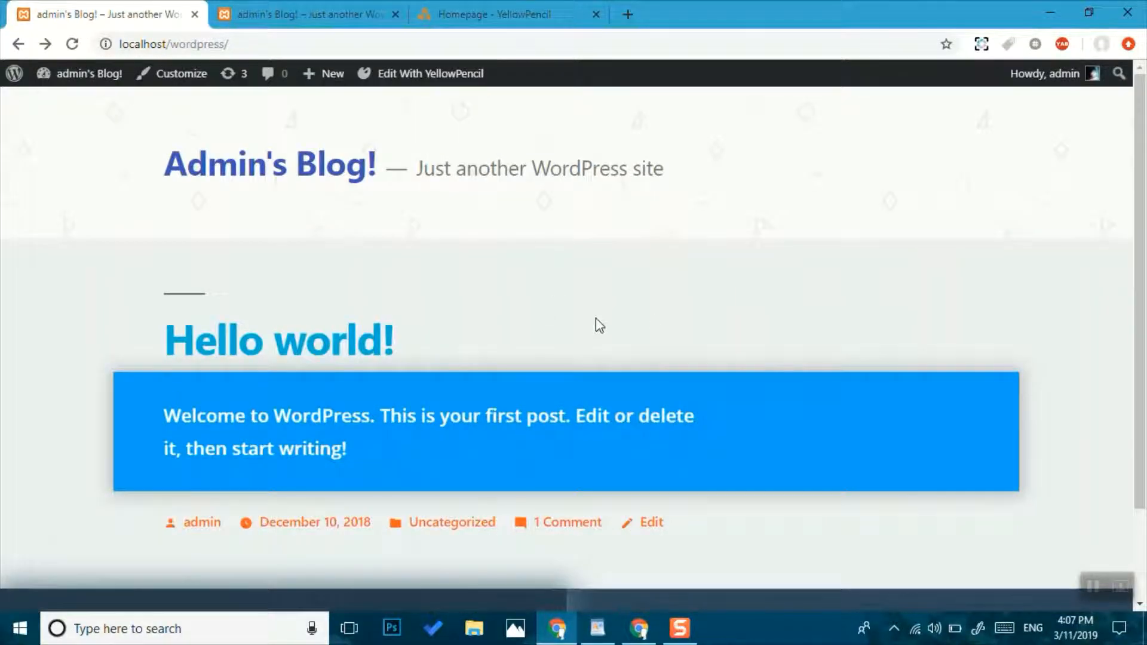
left_click(359, 14)
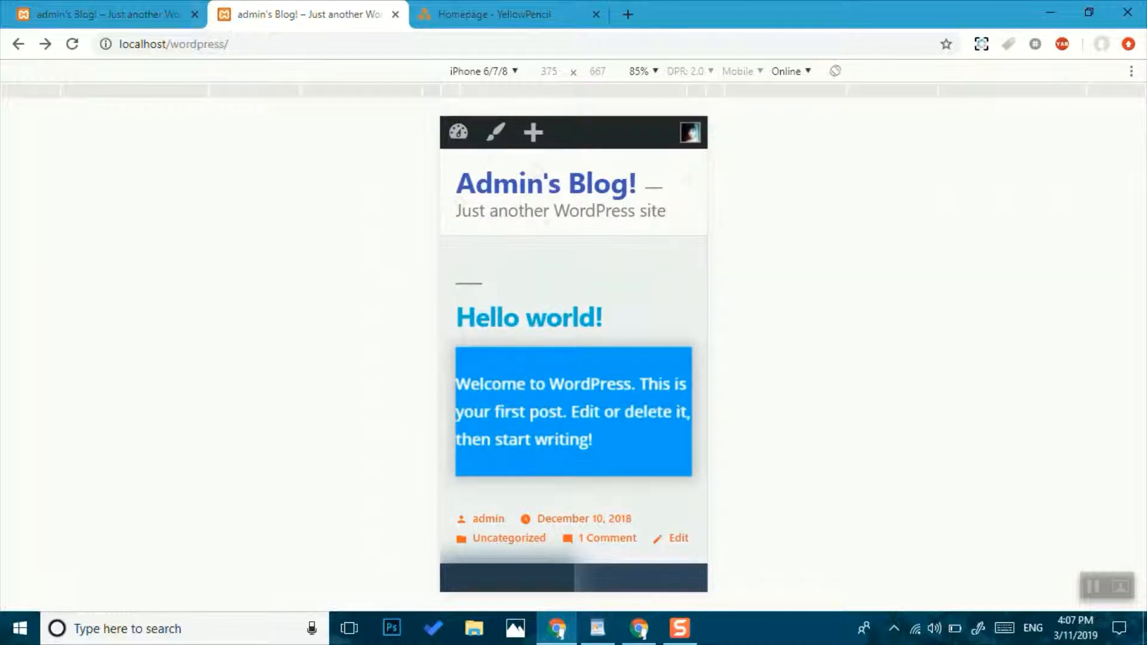
key("ctrl+shift+Tab")
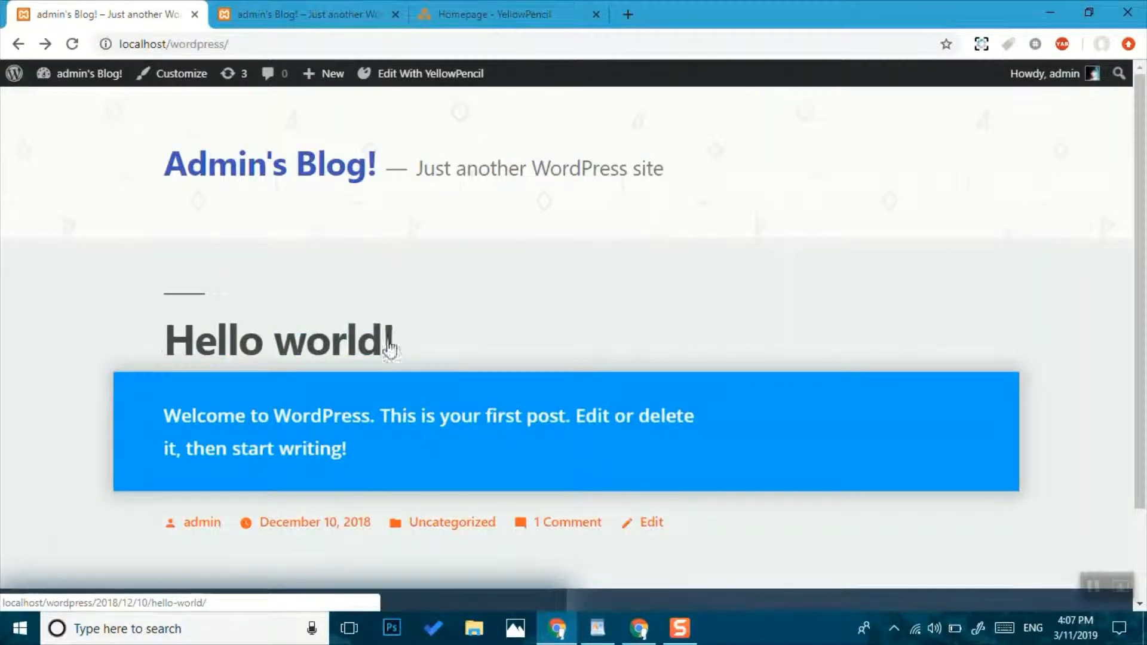
Turn on responsive mode in the YellowPencil editor, try the above option, and leave it customizing 410px and below screen sizes
left_click(502, 15)
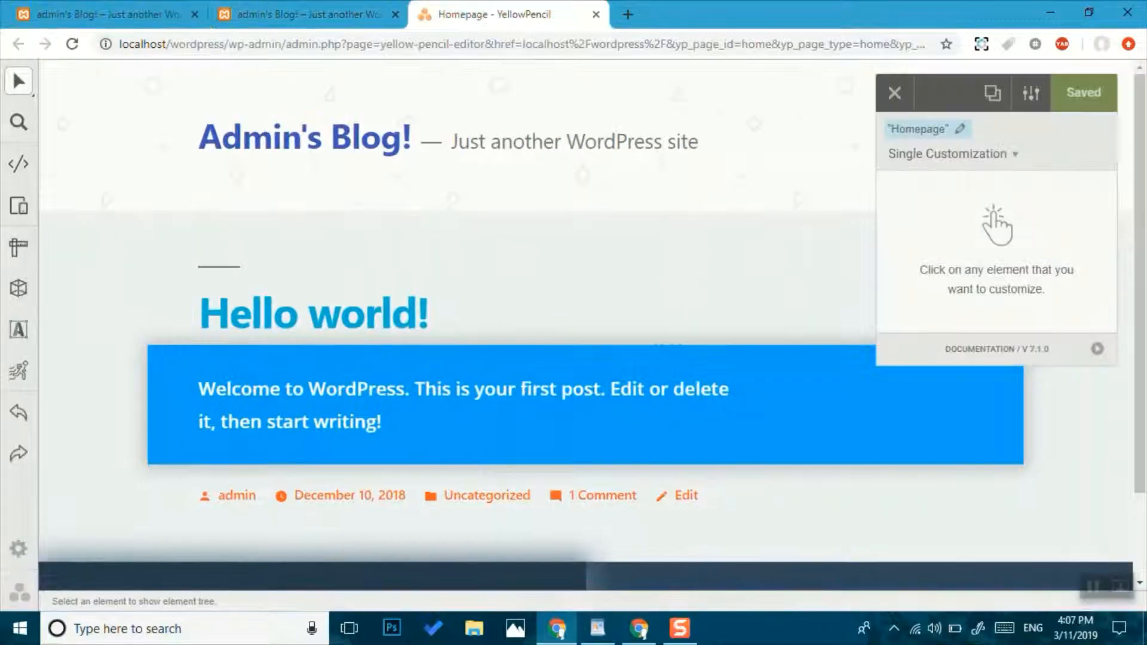
left_click(19, 206)
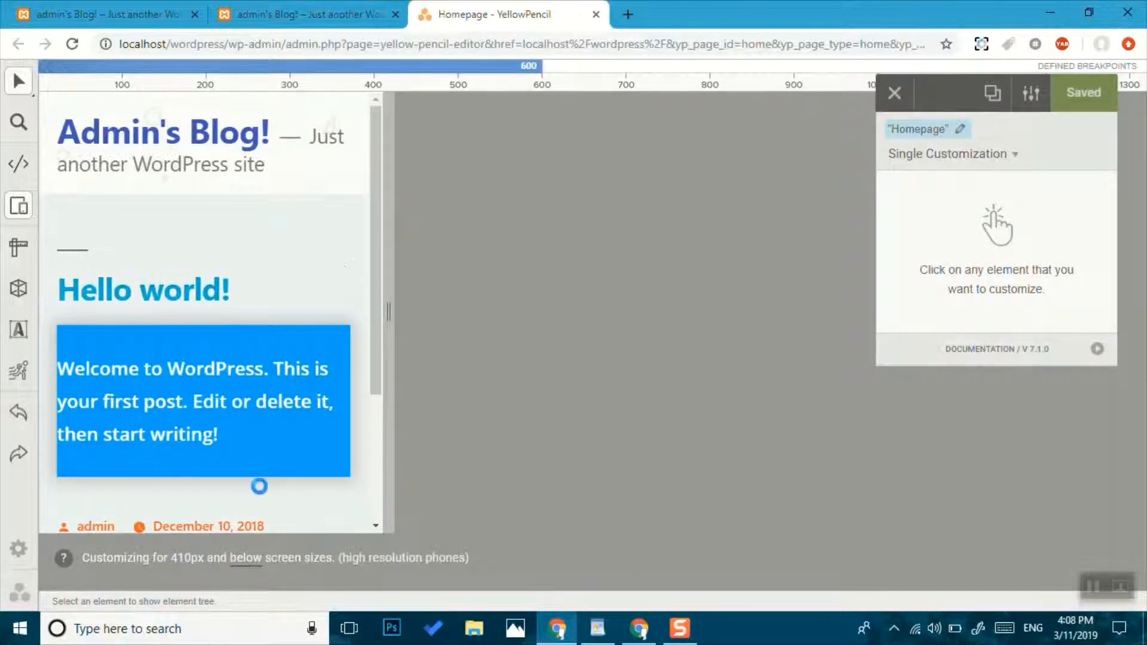
left_click(244, 558)
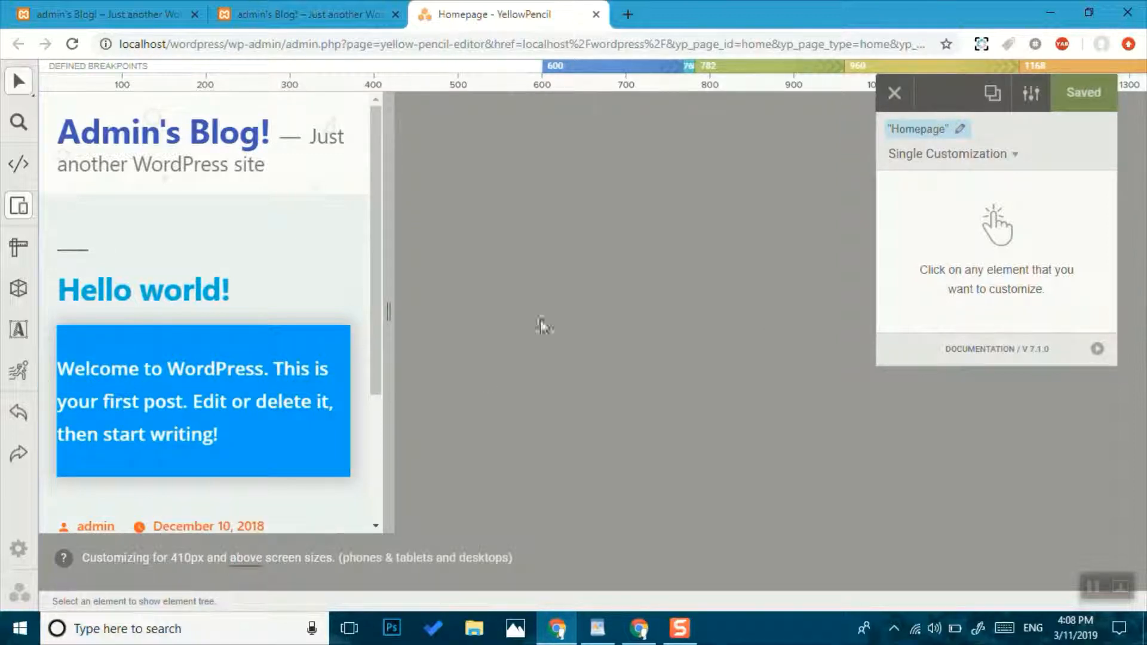
left_click(109, 14)
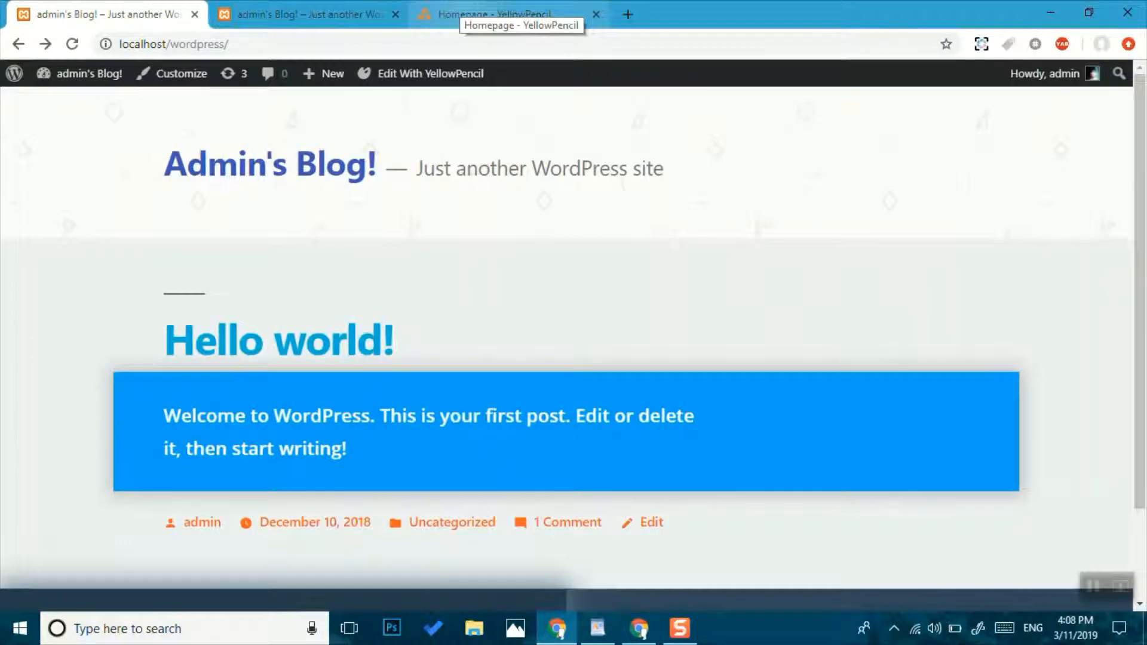
left_click(478, 14)
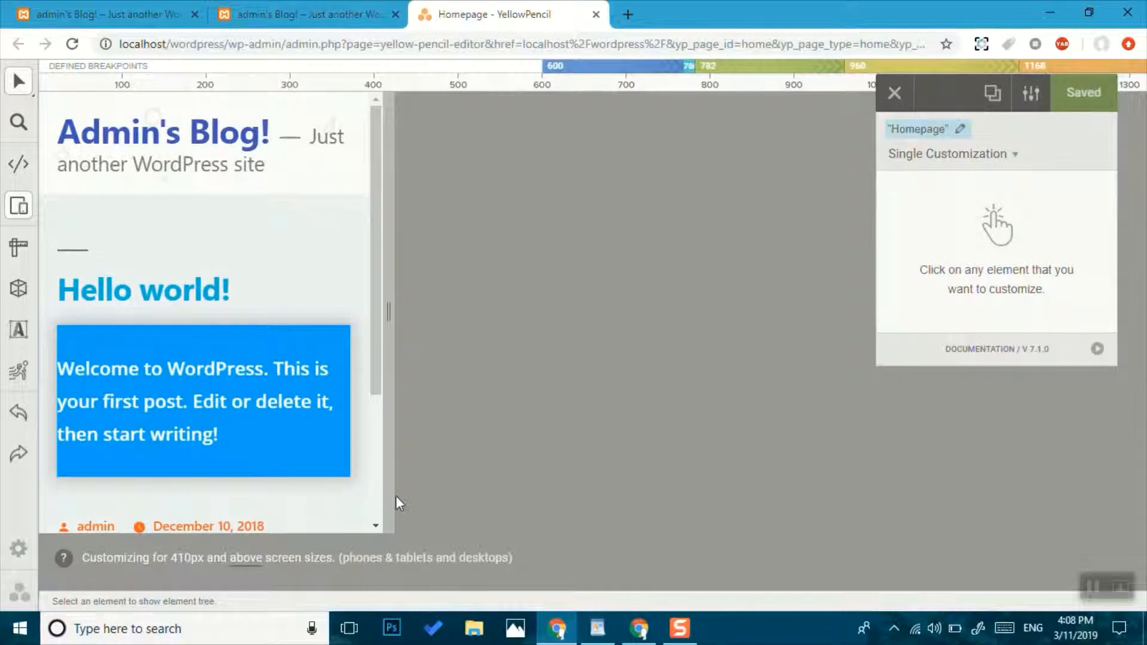
left_click(246, 558)
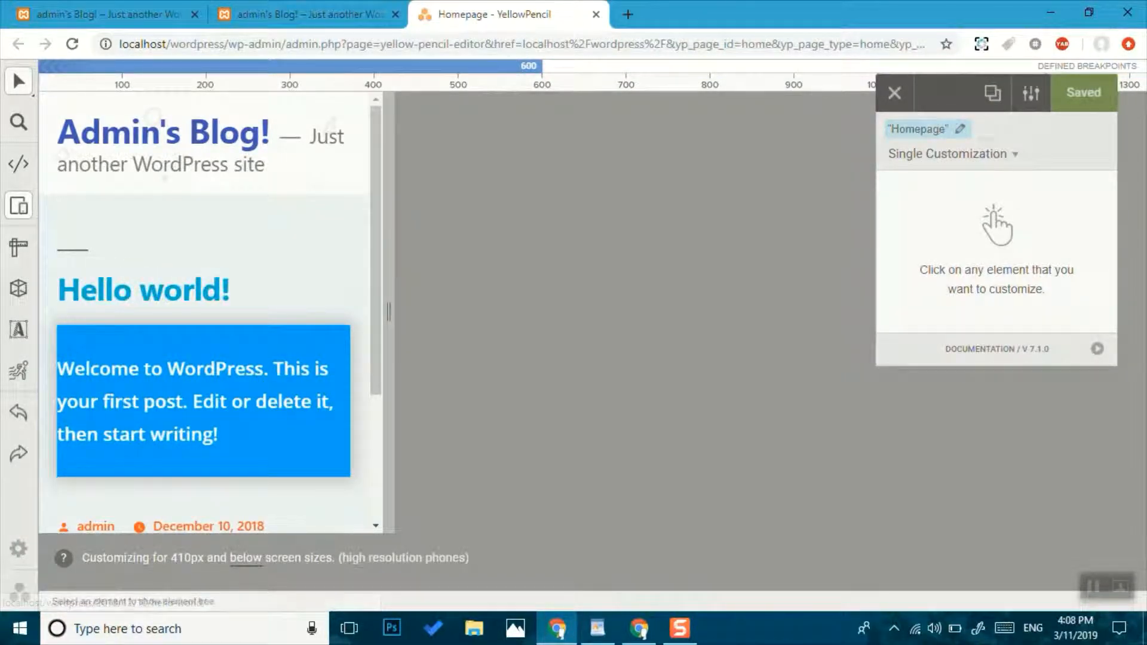
Remove the "Hello world!" post title for 410px and below screens using the Flexible Inspector, and save the customization
mouse_move(27, 83)
left_click(69, 84)
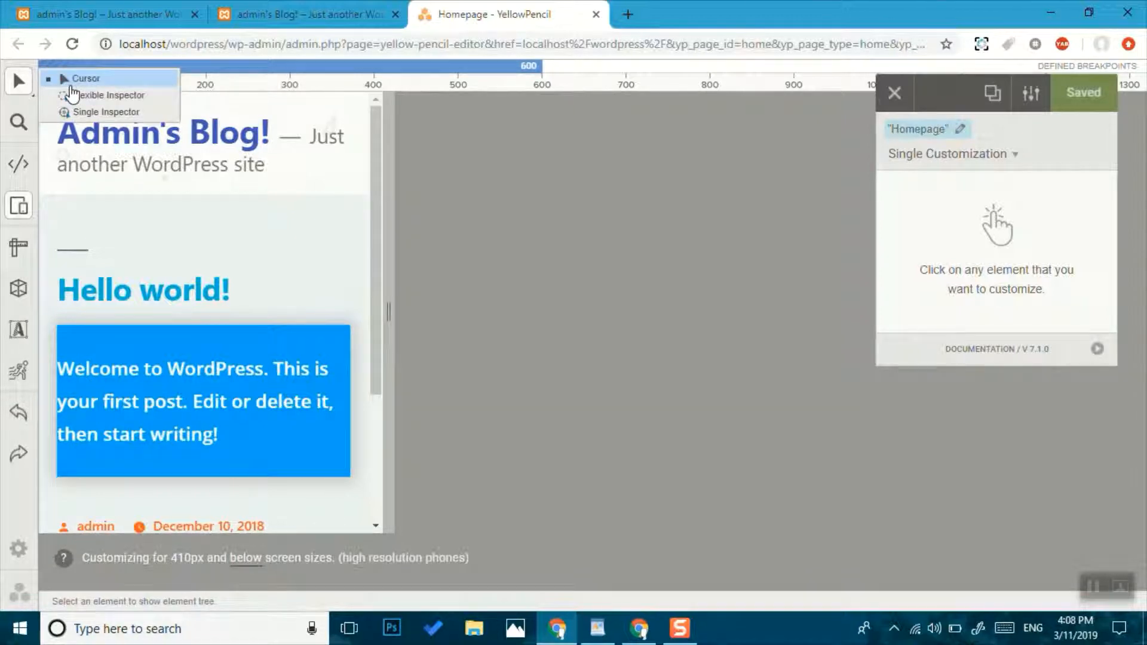
left_click(73, 95)
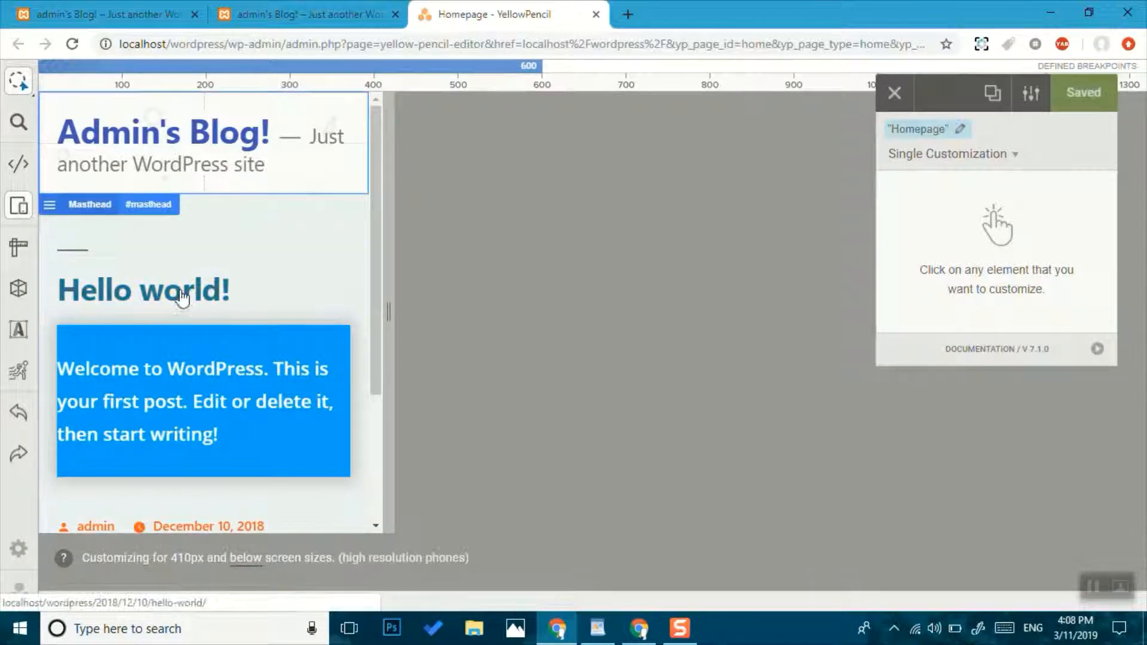
left_click(196, 278)
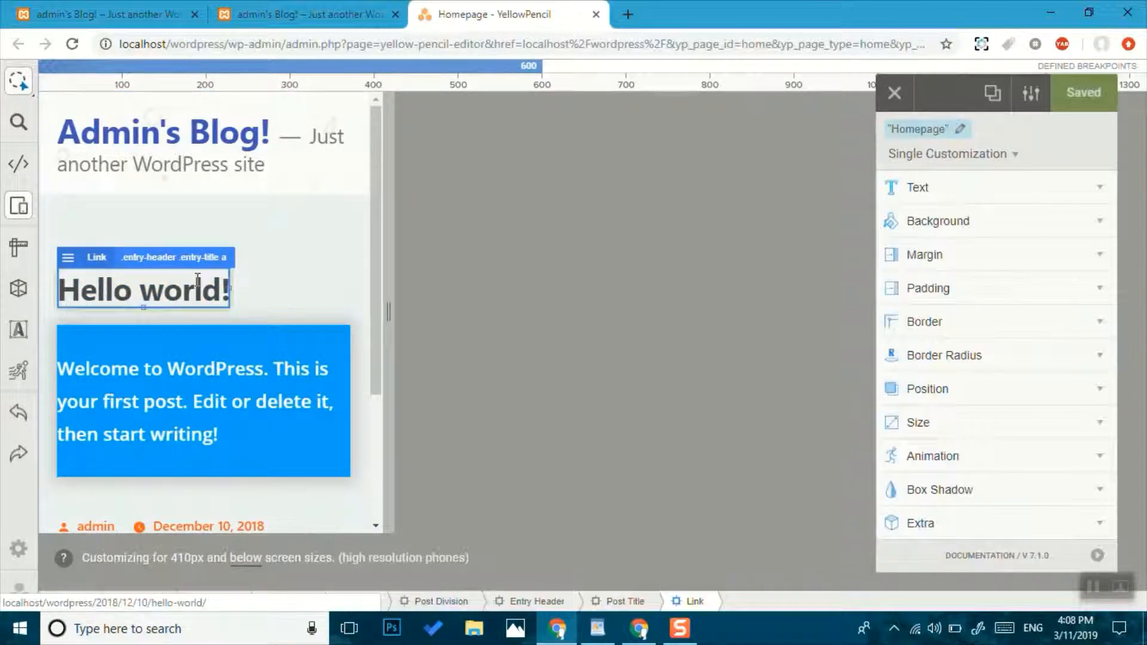
key("Delete")
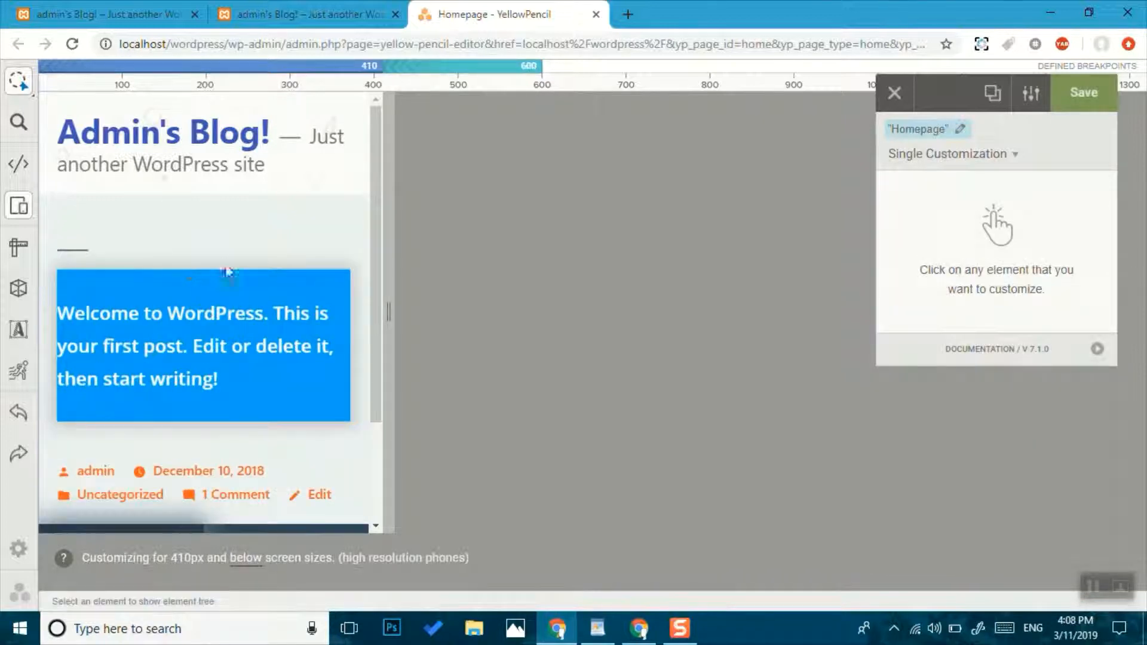
scroll(240, 213, "down", 3)
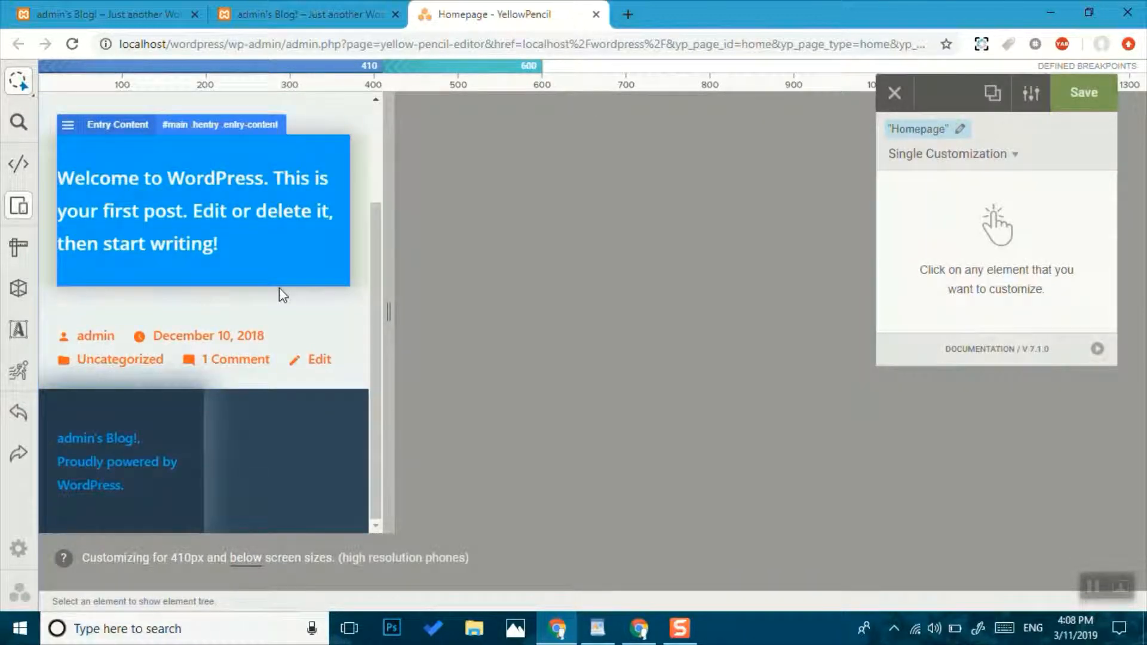
scroll(282, 292, "up", 3)
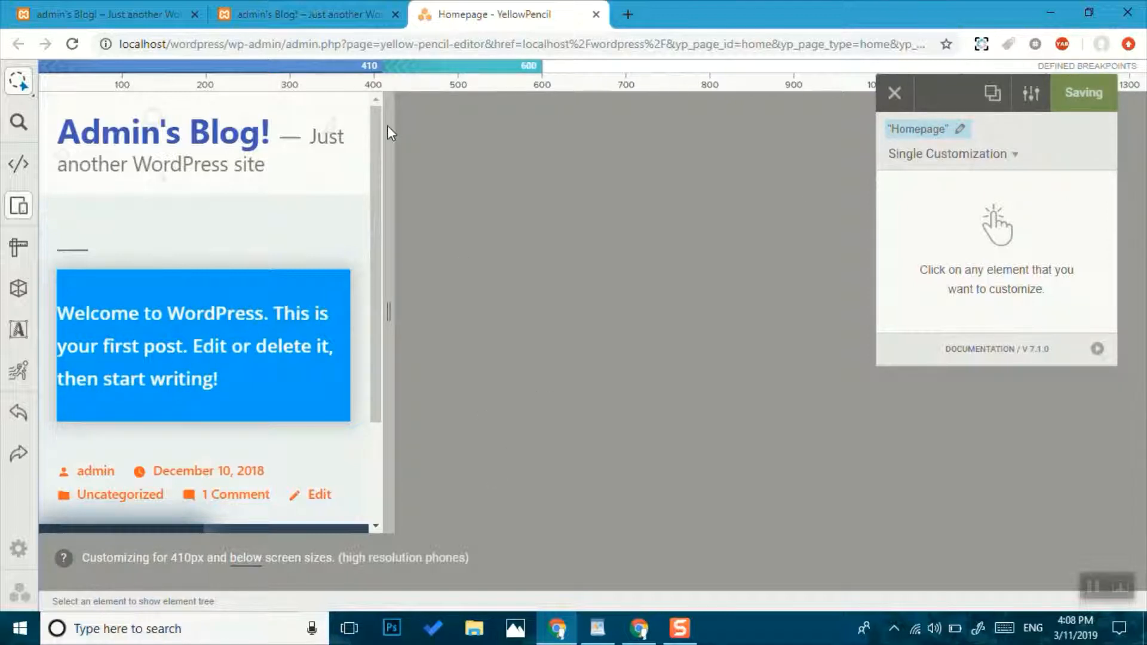
Reload the desktop homepage and the iPhone 6/7/8 preview to check the post title in each
left_click(108, 15)
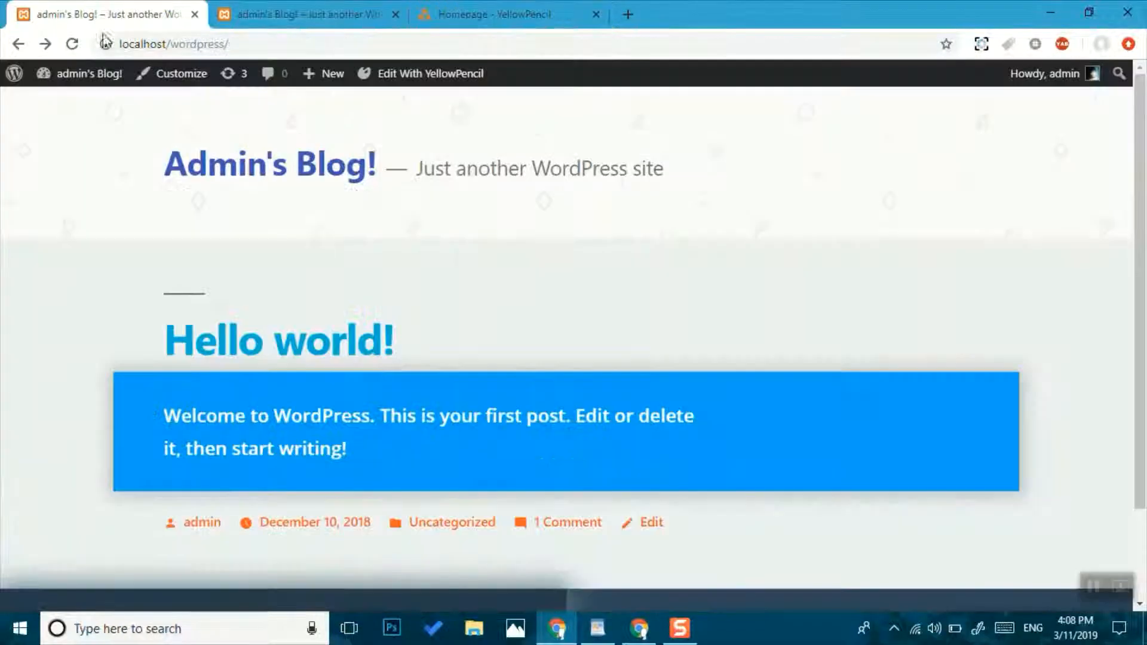
left_click(74, 45)
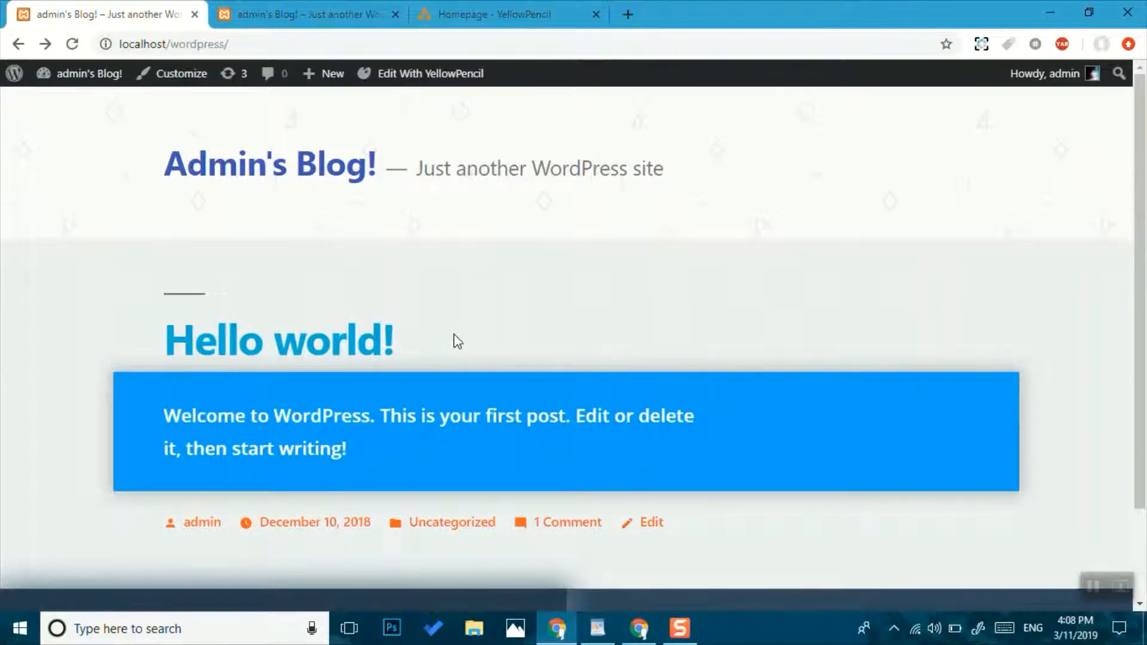
left_click(306, 15)
left_click(72, 44)
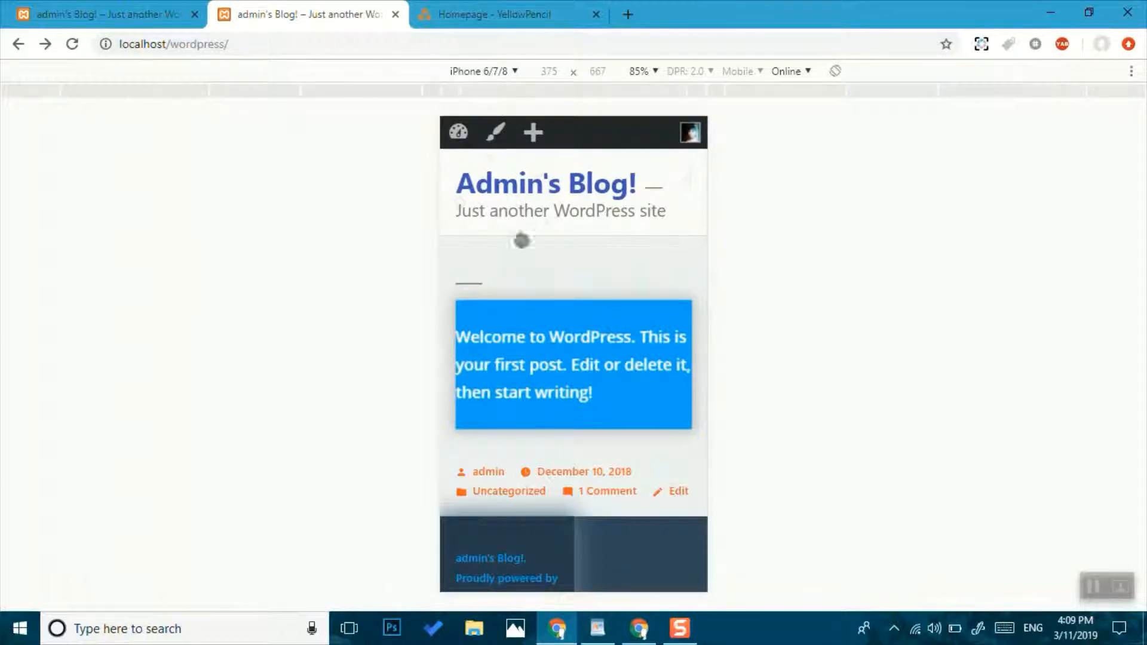
Preview the homepage as iPad, and return to the iPhone 6/7/8 emulation to compare the post title
left_click(492, 71)
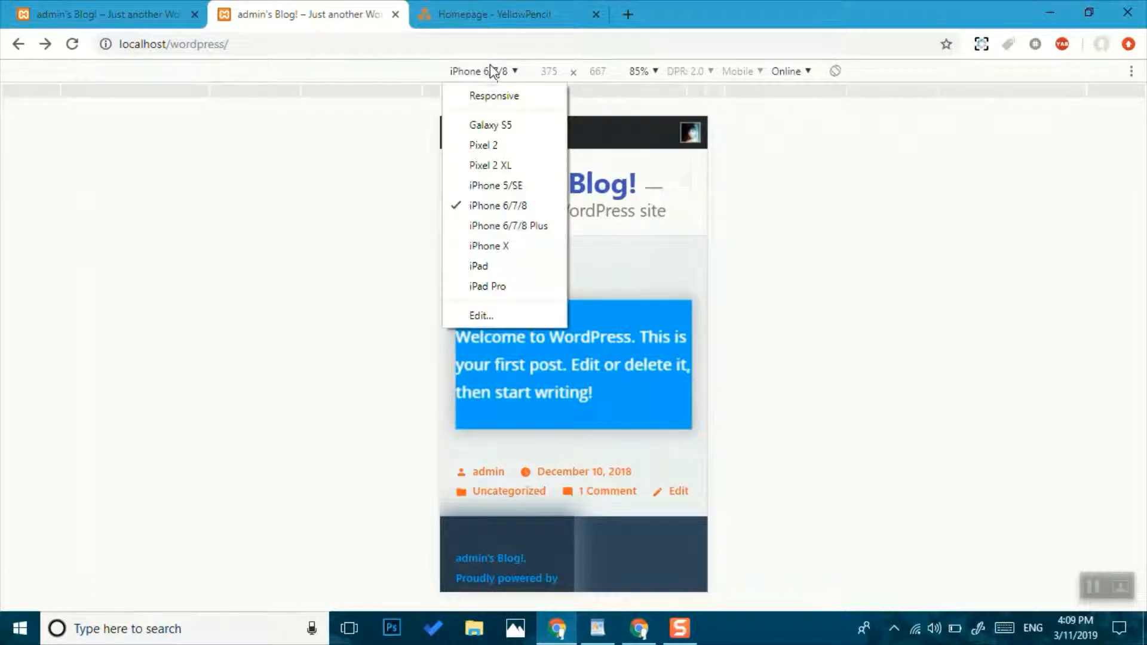
left_click(500, 266)
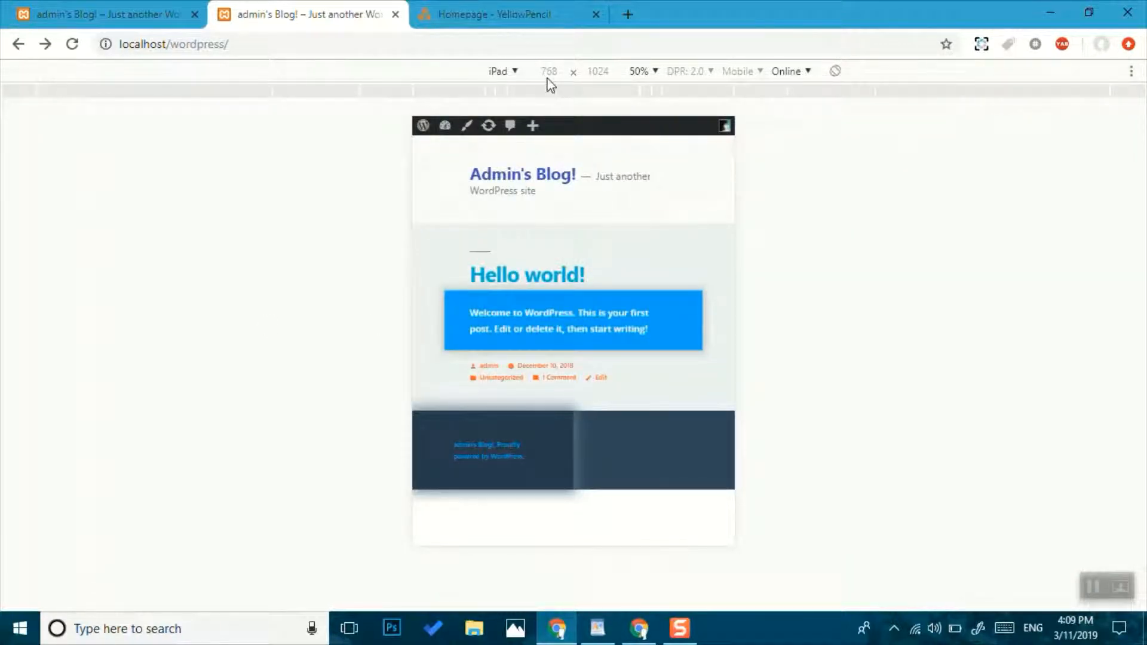
left_click(499, 71)
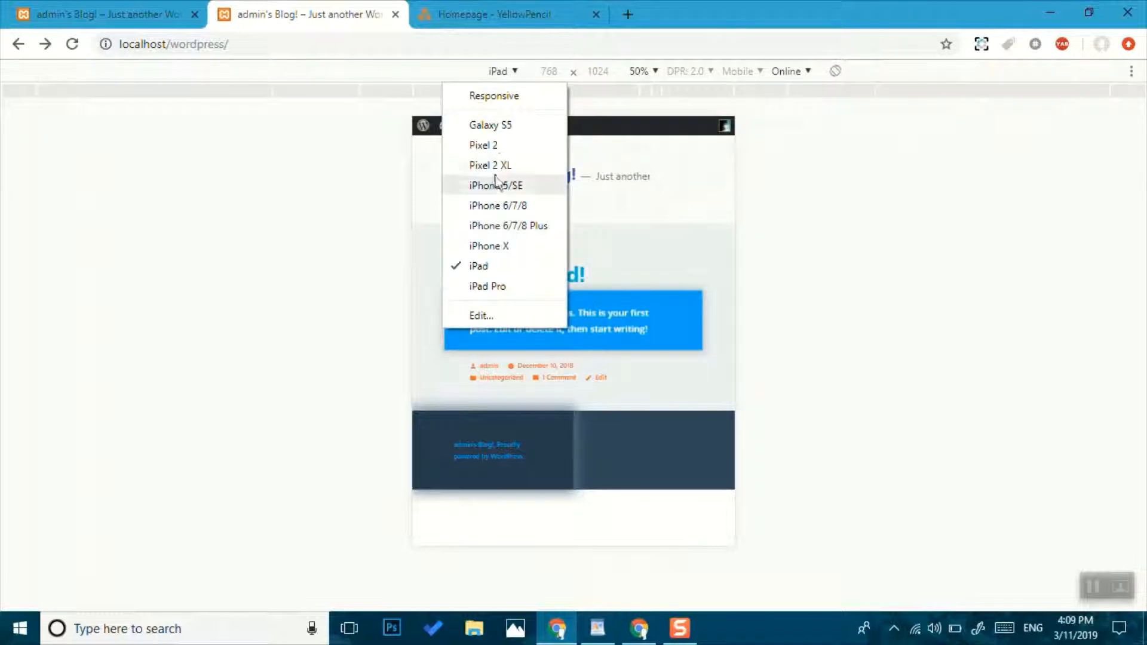
left_click(506, 206)
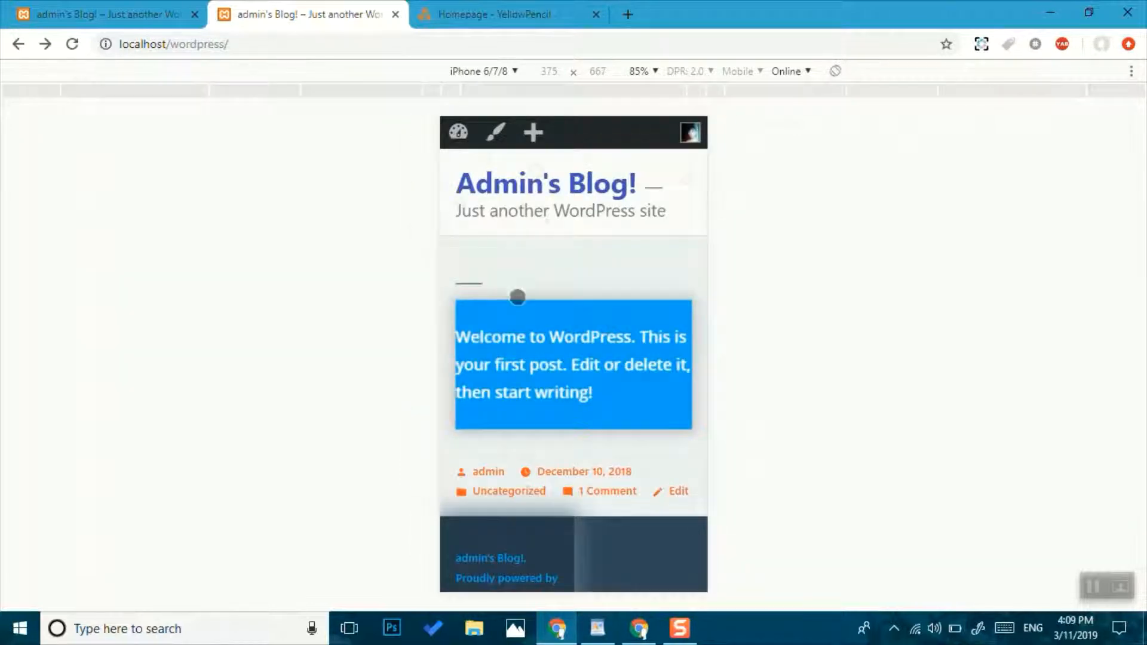
In the YellowPencil editor, set the entry content block's background to Material orange #ff9800 for 410px and below, using the Flexible Inspector
left_click(494, 15)
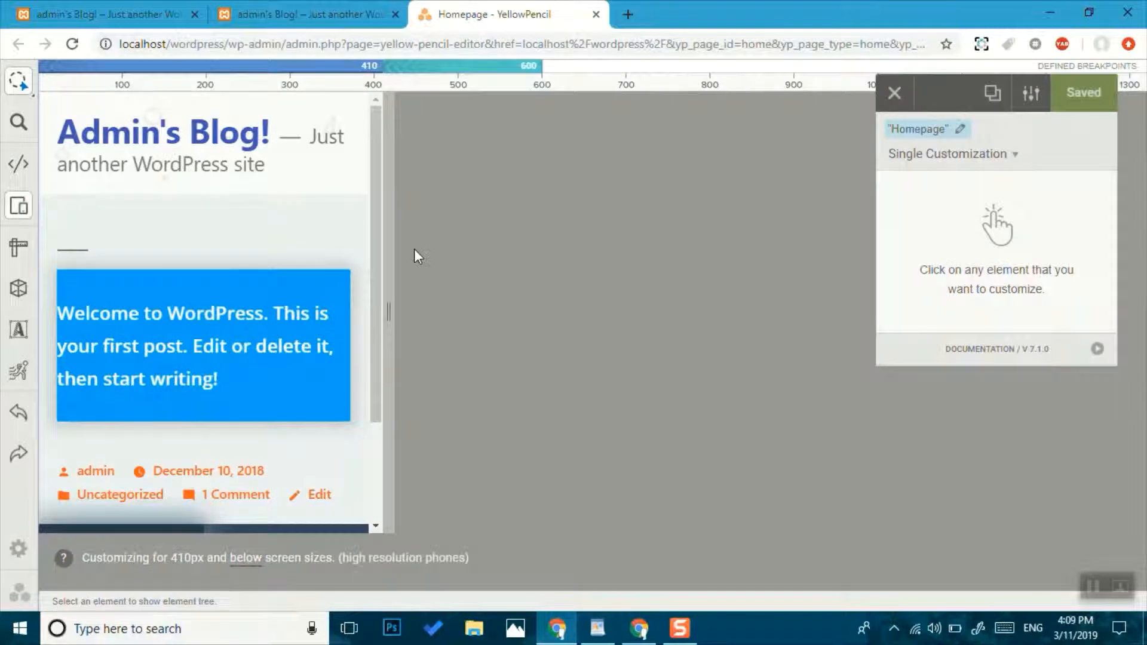
mouse_move(18, 85)
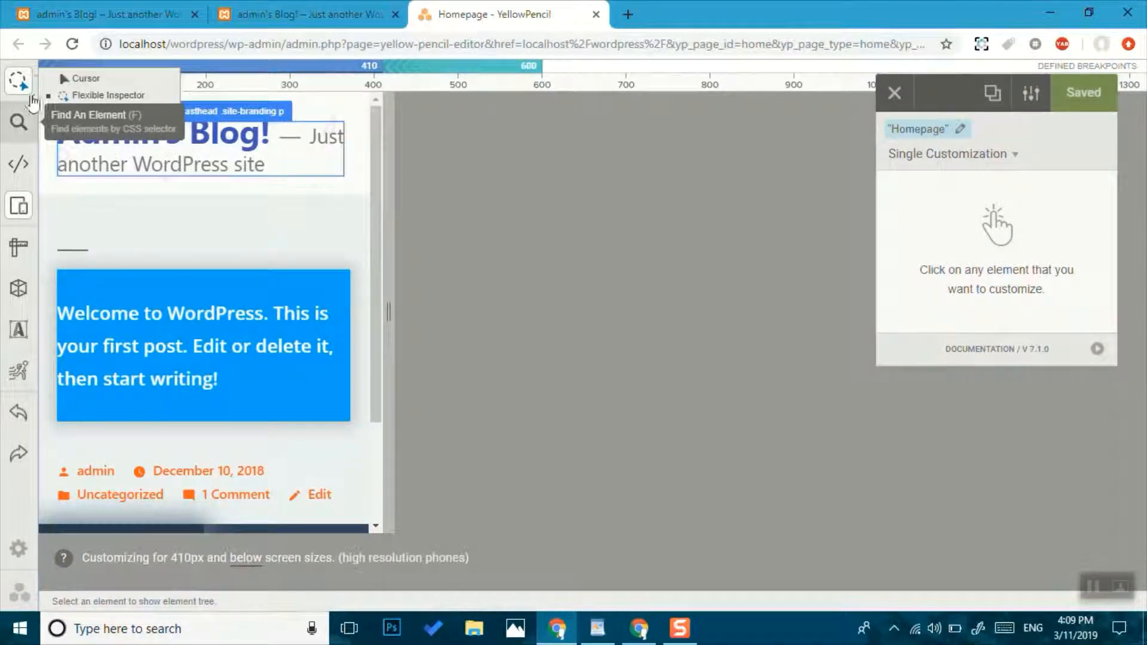
left_click(67, 79)
scroll(238, 212, "down", 3)
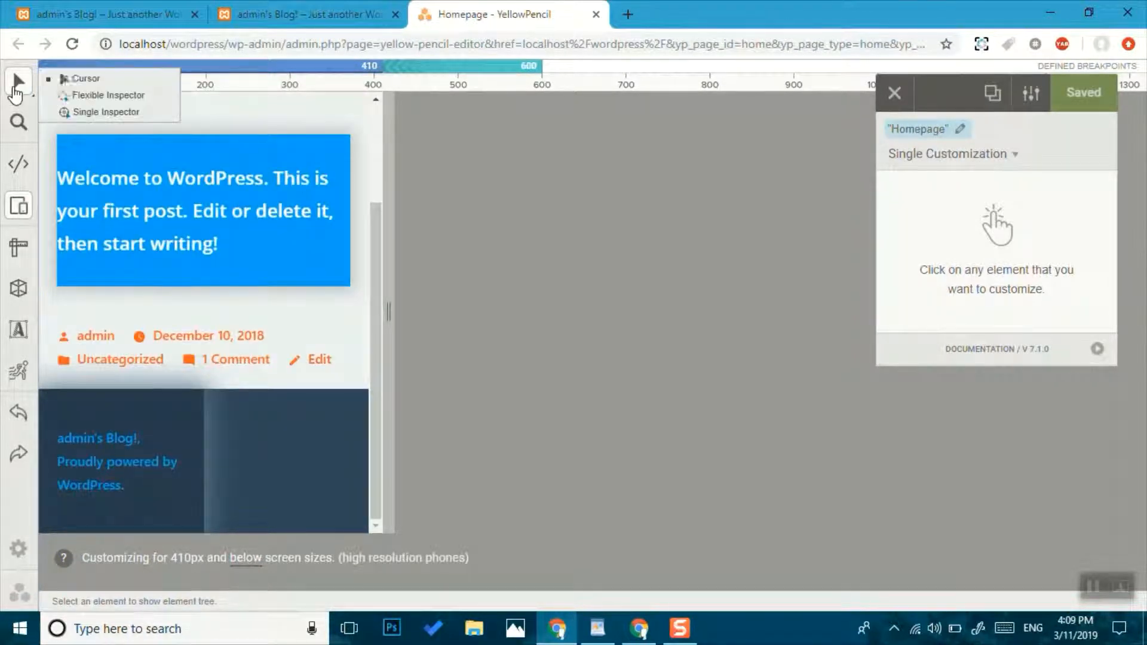
left_click(90, 96)
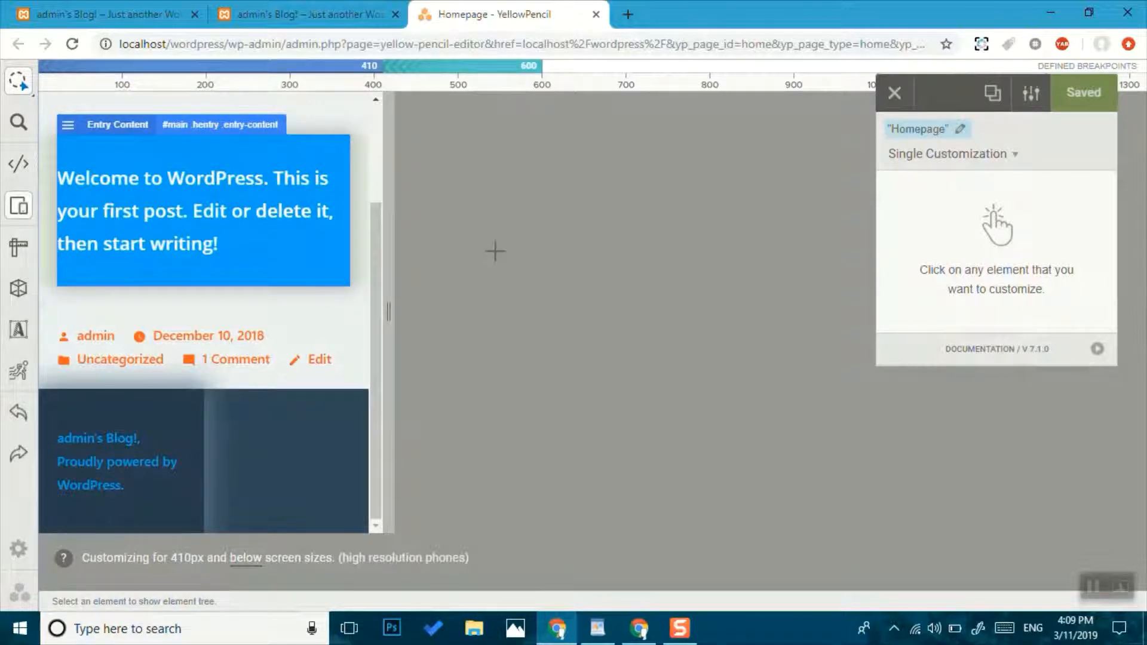
left_click(496, 251)
left_click(936, 222)
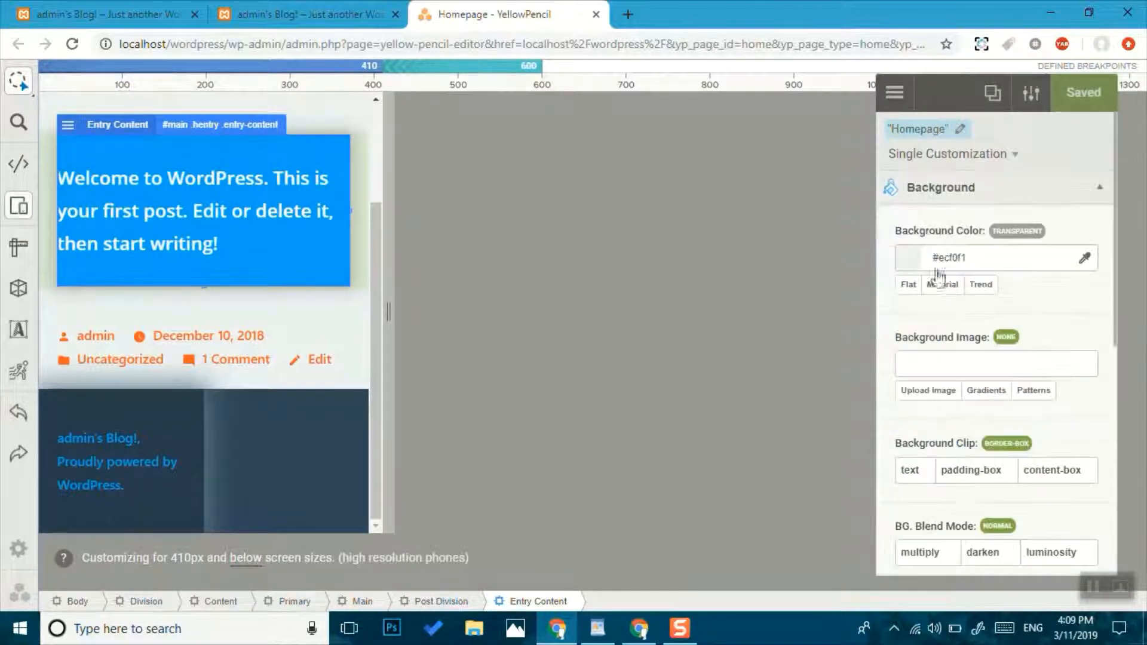
left_click(945, 284)
left_click(1069, 314)
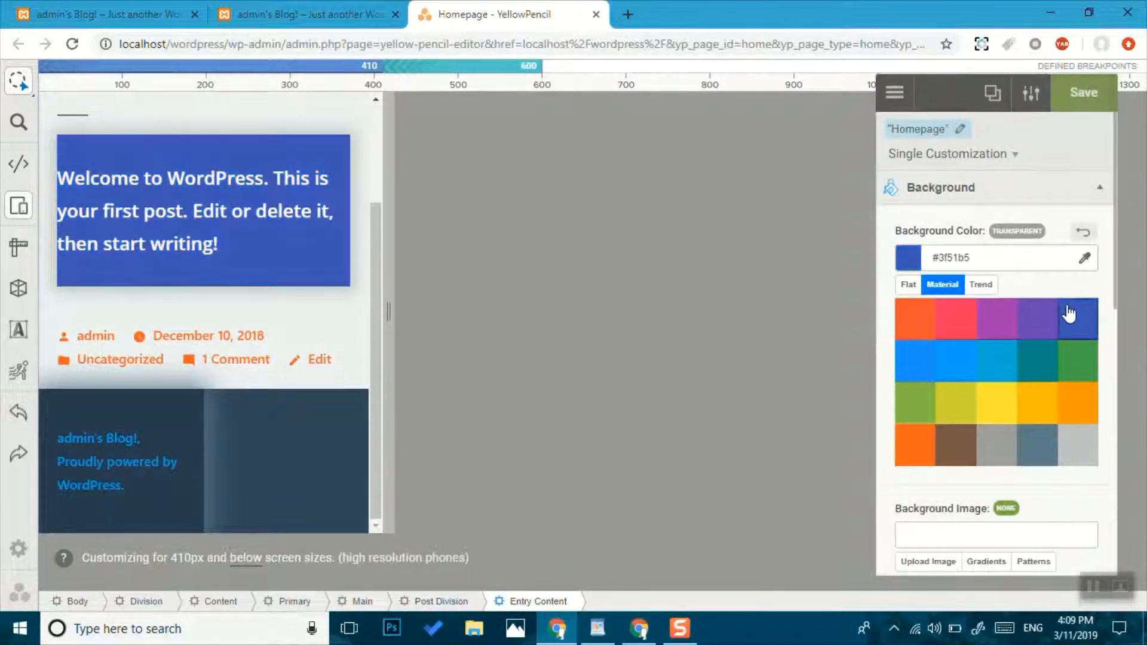
left_click(957, 455)
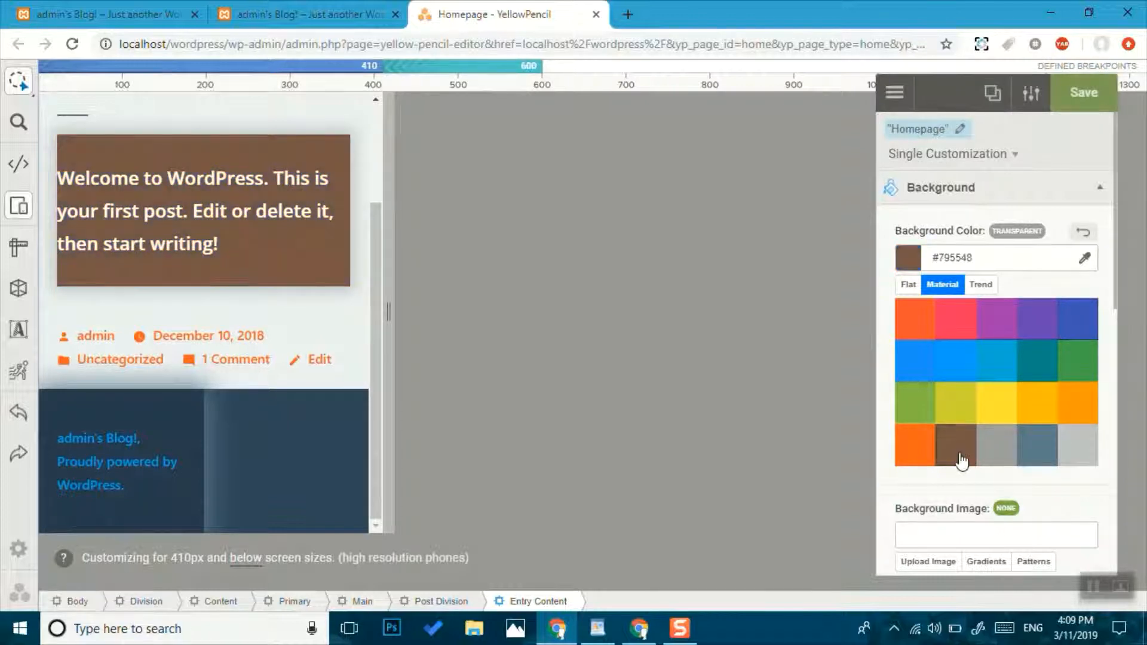
left_click(1003, 411)
left_click(1049, 411)
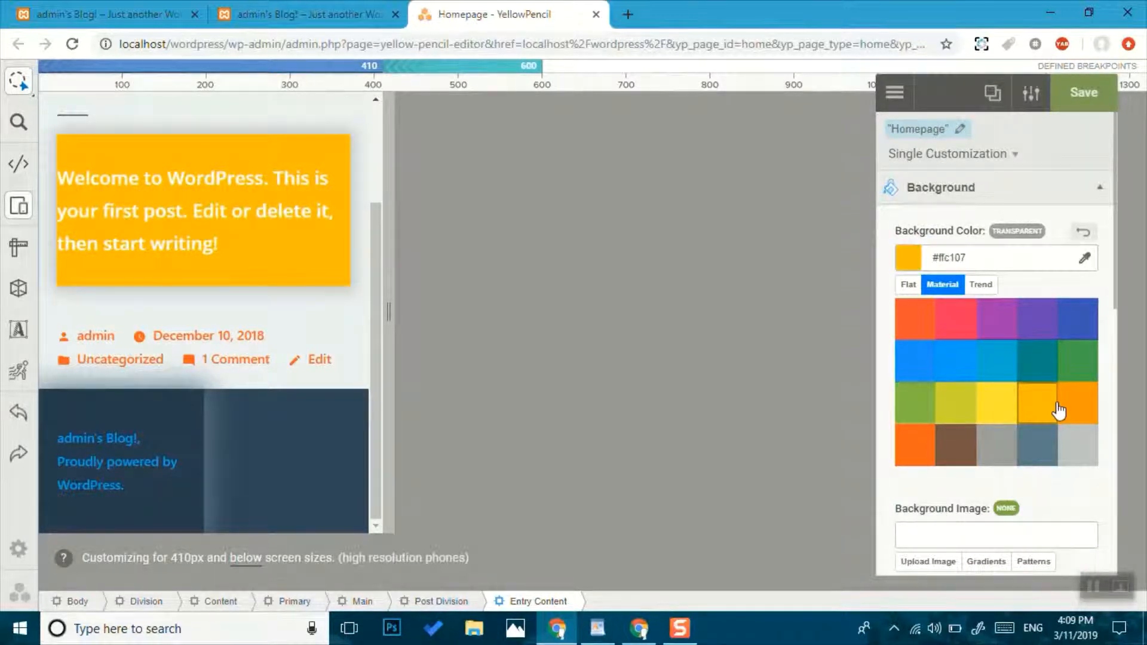
left_click(1066, 410)
scroll(179, 310, "up", 2)
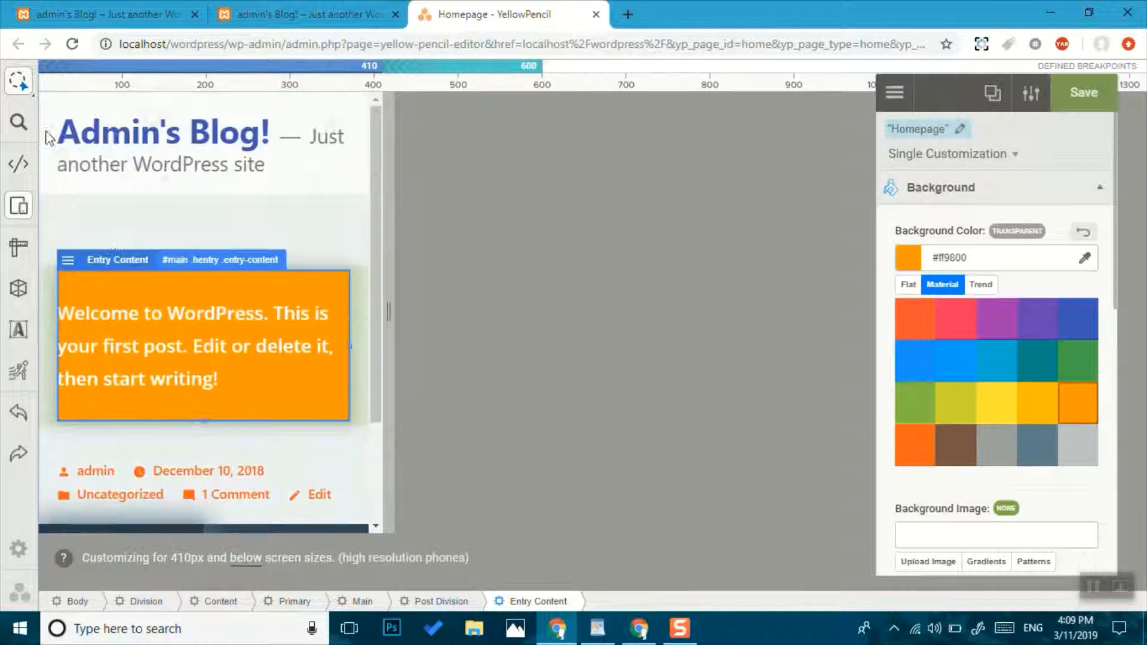
Increase the entry content block's height to about 439 px for 410px and below screens, and save the customization
mouse_move(18, 80)
left_click(59, 72)
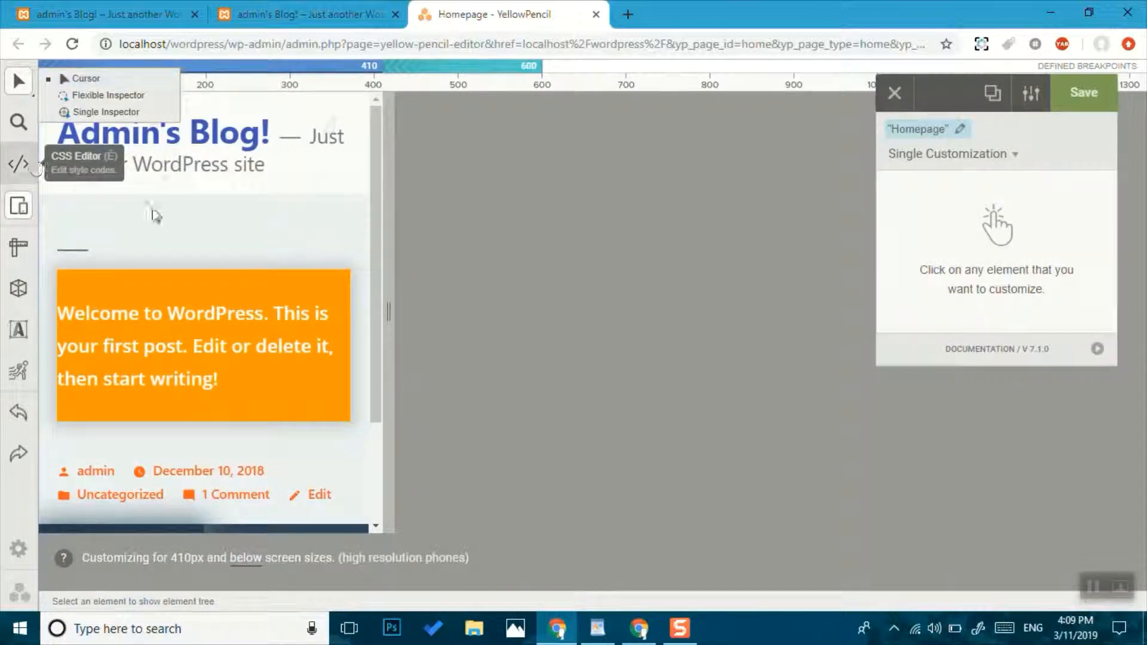
scroll(90, 205, "down", 2)
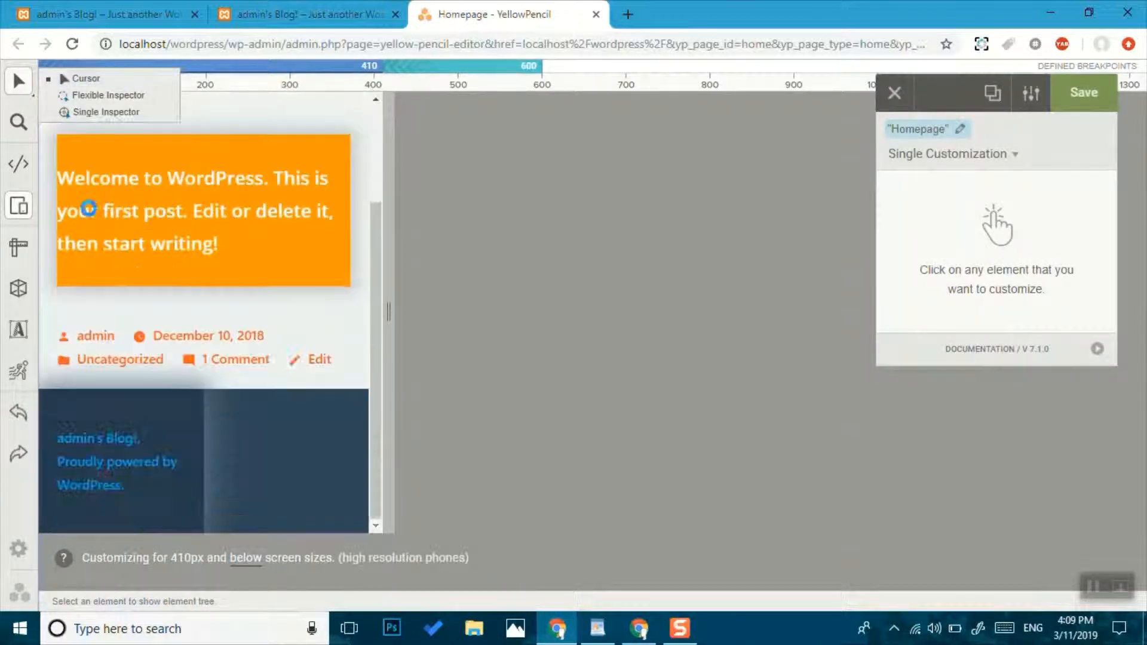
left_click(89, 99)
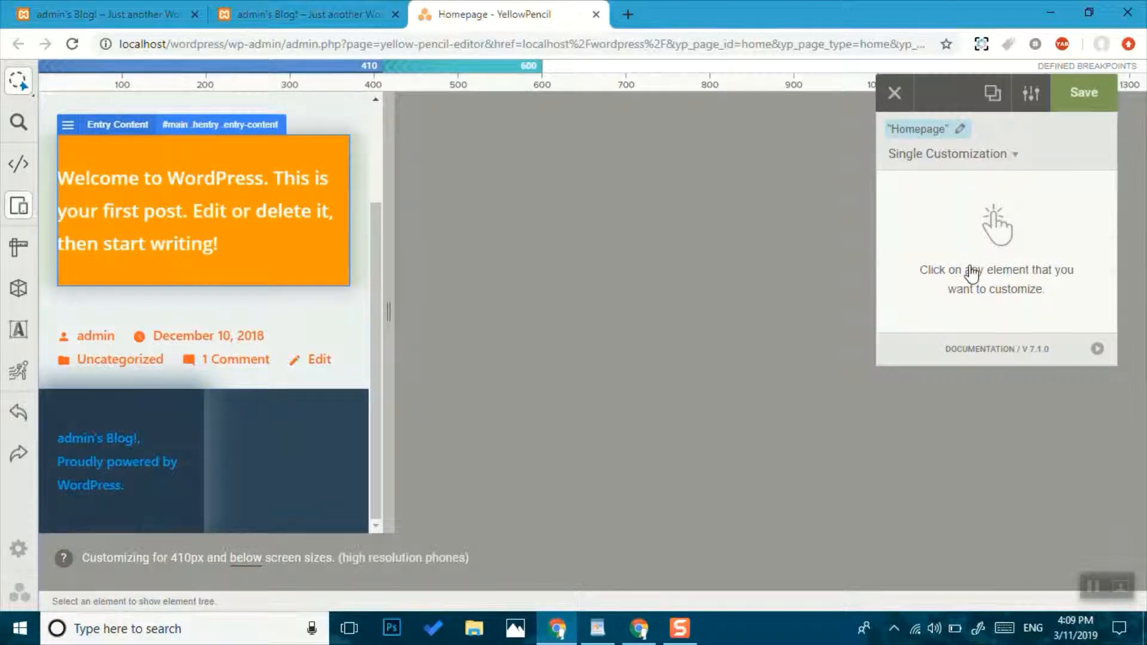
left_click(942, 428)
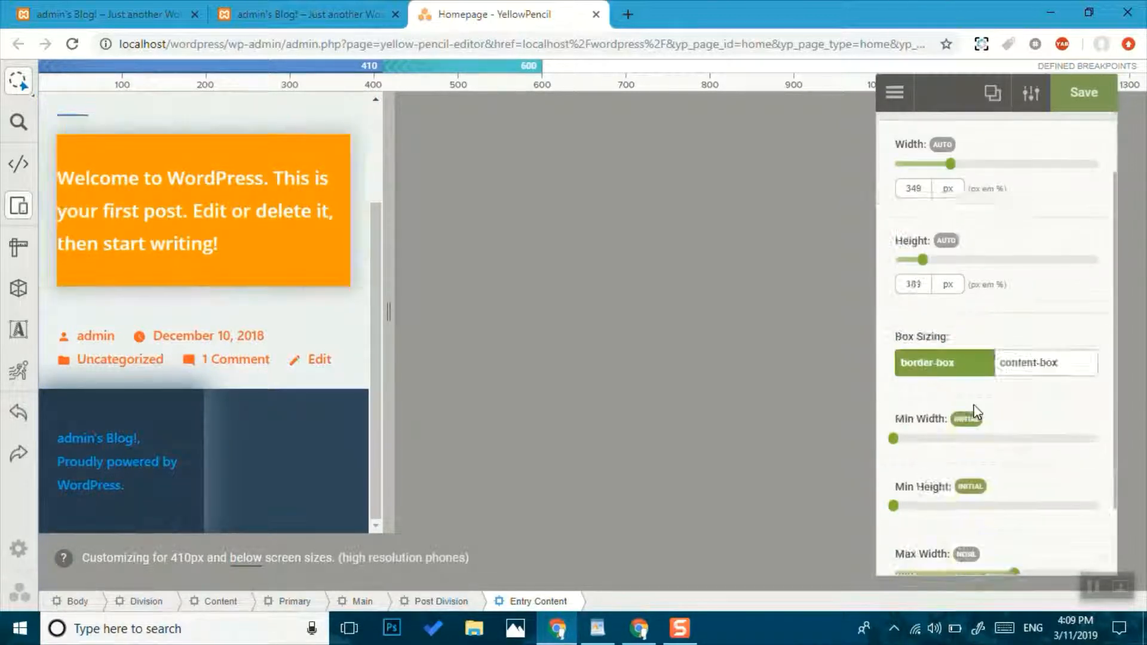
left_click_drag(923, 260, 964, 261)
scroll(342, 300, "up", 3)
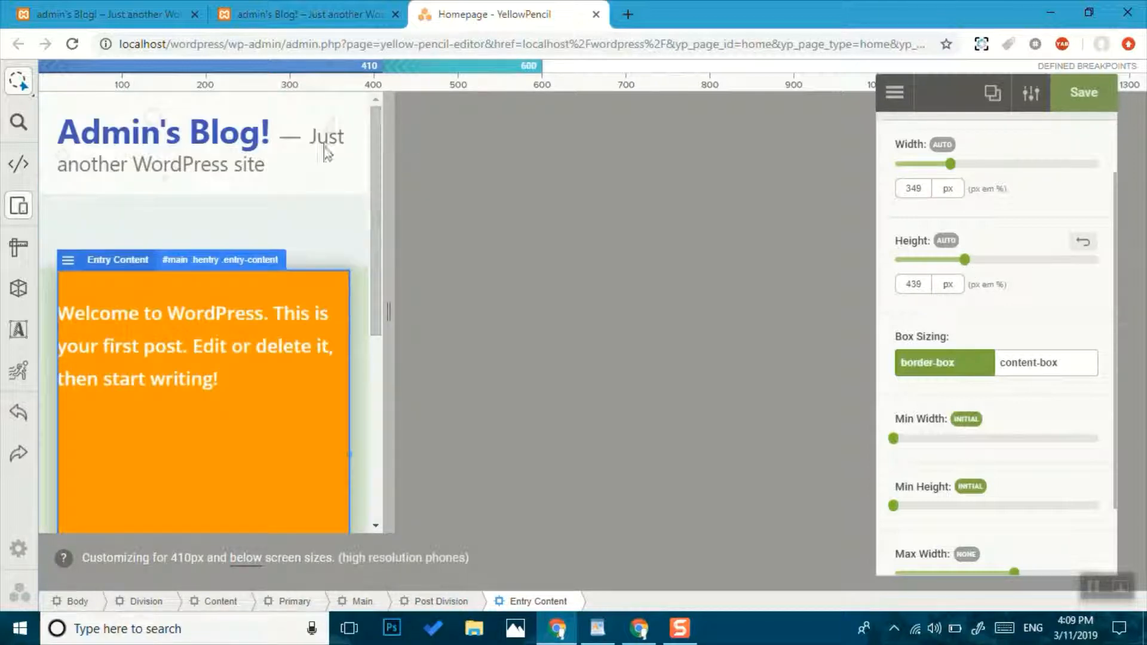
left_click(1091, 104)
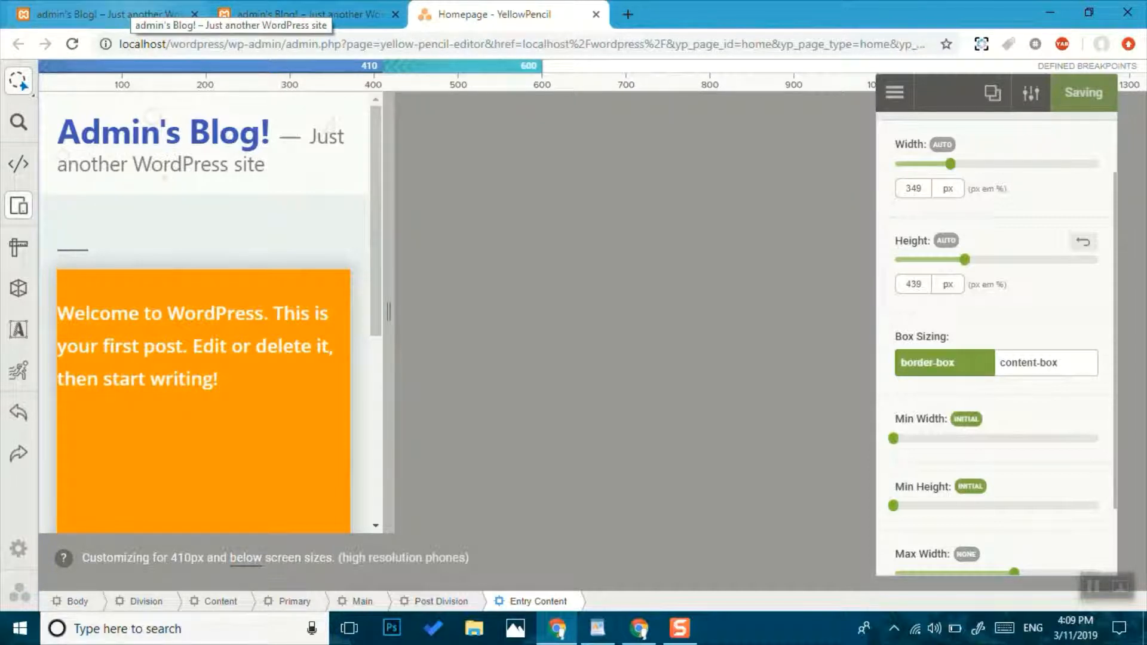
Reload the desktop homepage and the iPhone 6/7/8 preview, and compare the entry content block in both
left_click(79, 11)
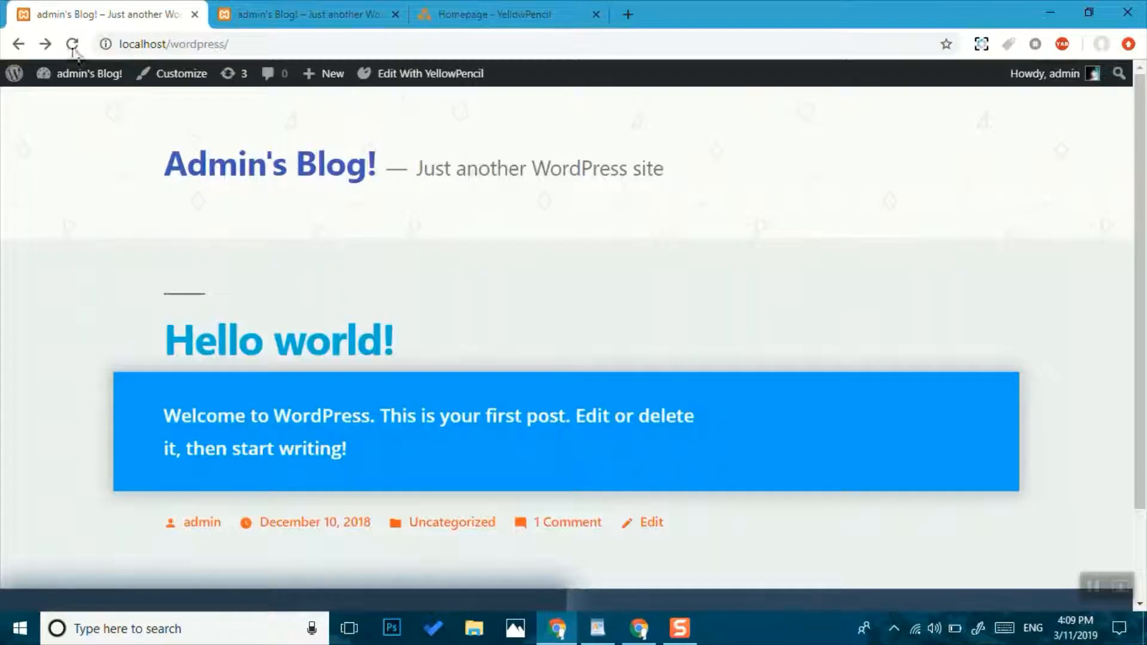
left_click(73, 45)
left_click(258, 14)
left_click(73, 43)
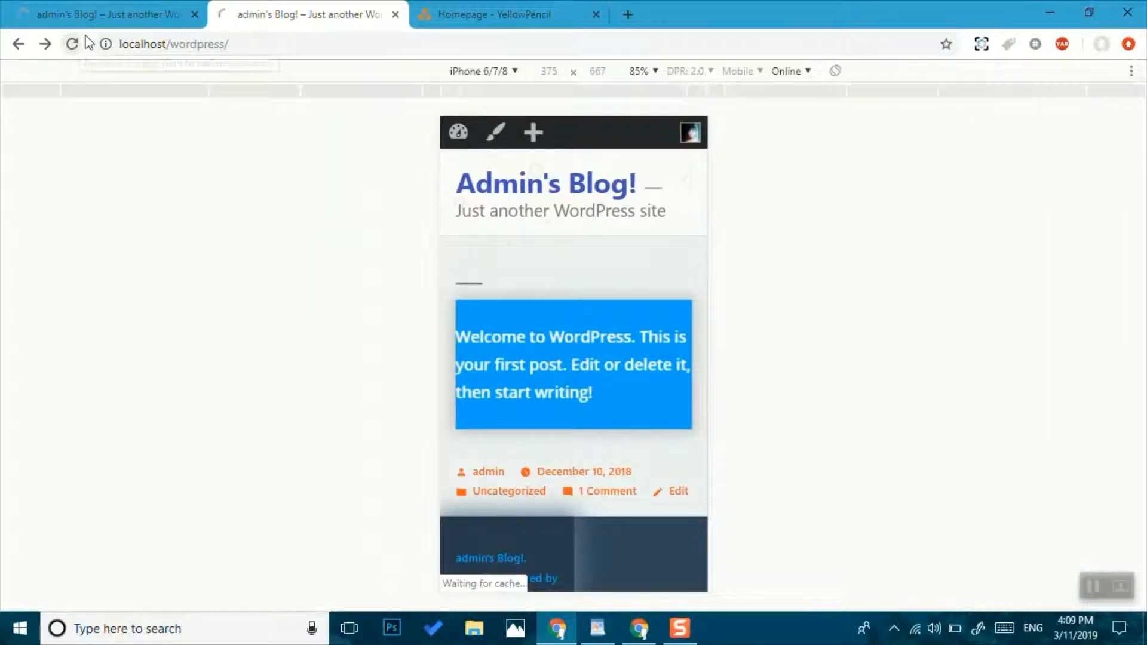
left_click(108, 12)
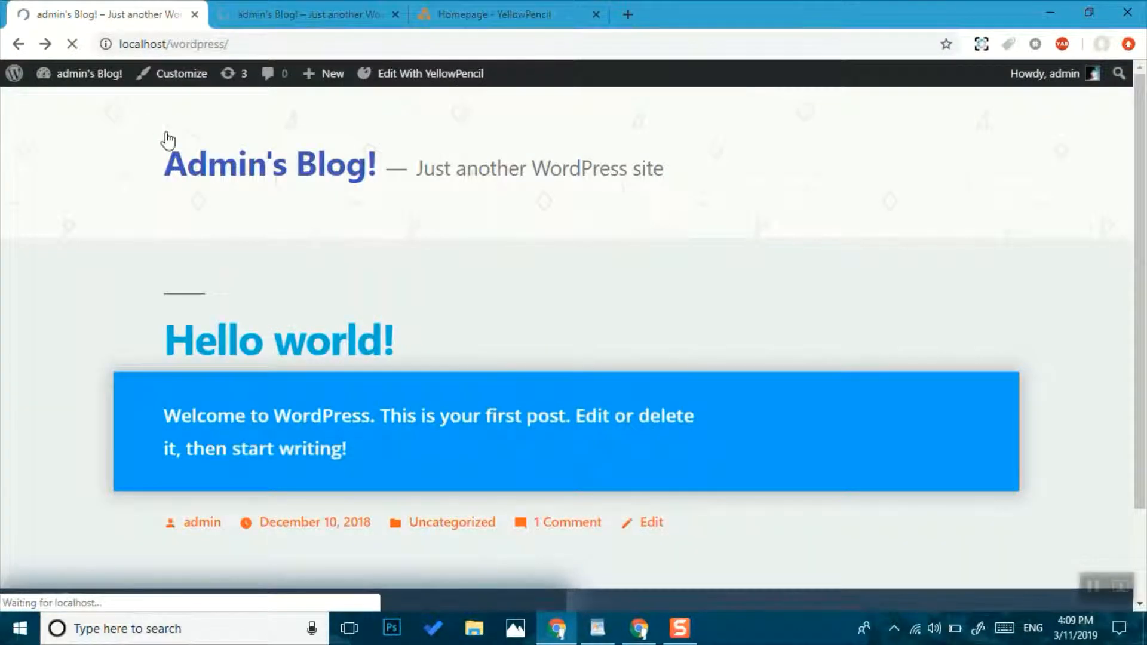
key("ctrl+Tab")
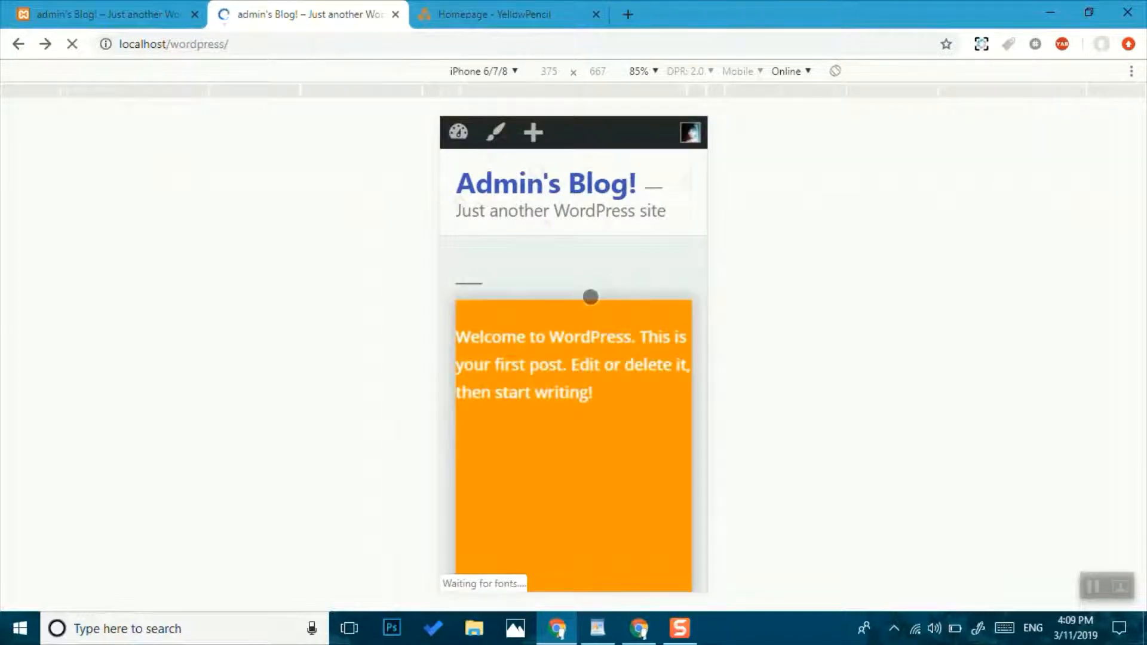
scroll(555, 290, "down", 5)
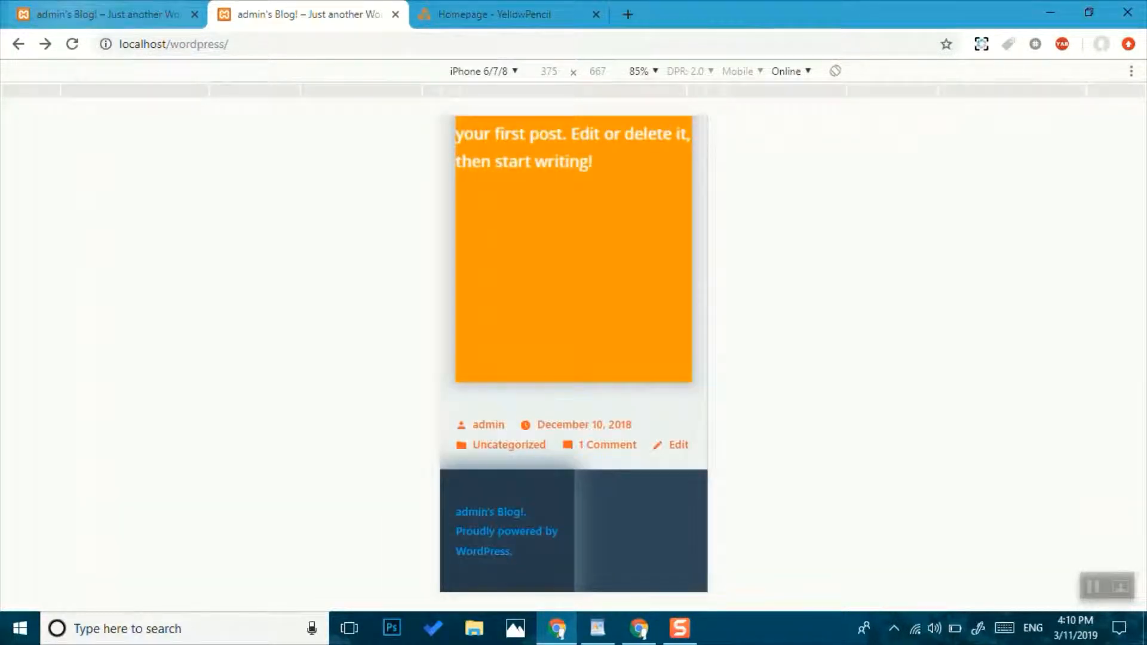
key("ctrl+shift+Tab")
scroll(523, 335, "down", 2)
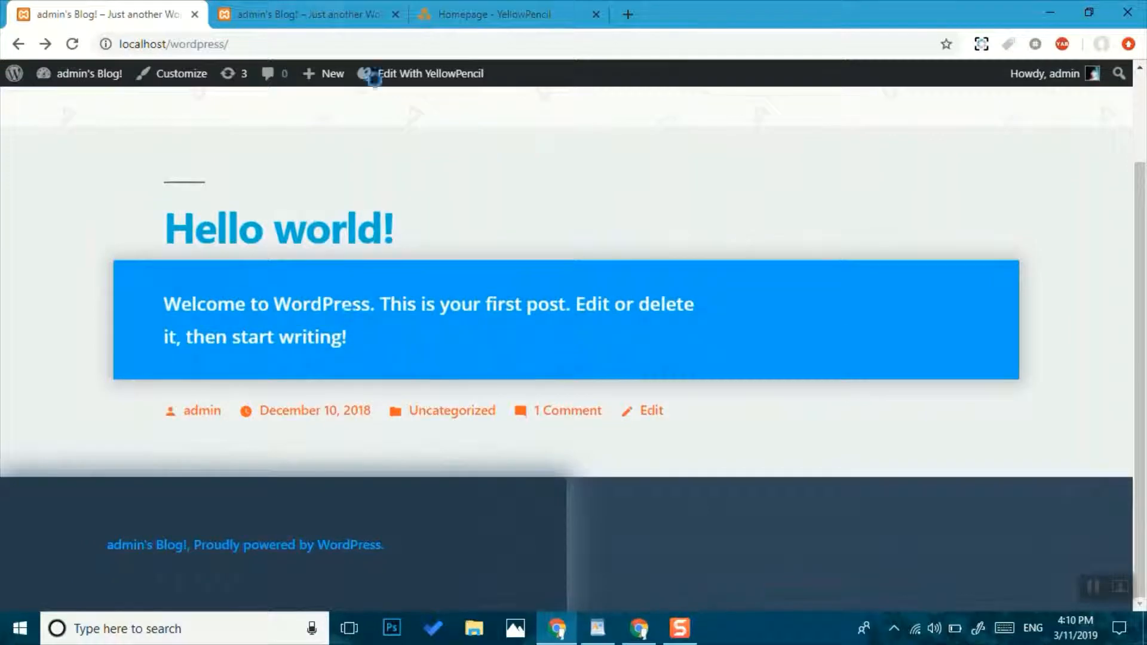
left_click(372, 17)
scroll(500, 274, "up", 5)
Switch the YellowPencil editor to 410px and above, set the Content area's background to Material brown #795548, and save
left_click(501, 15)
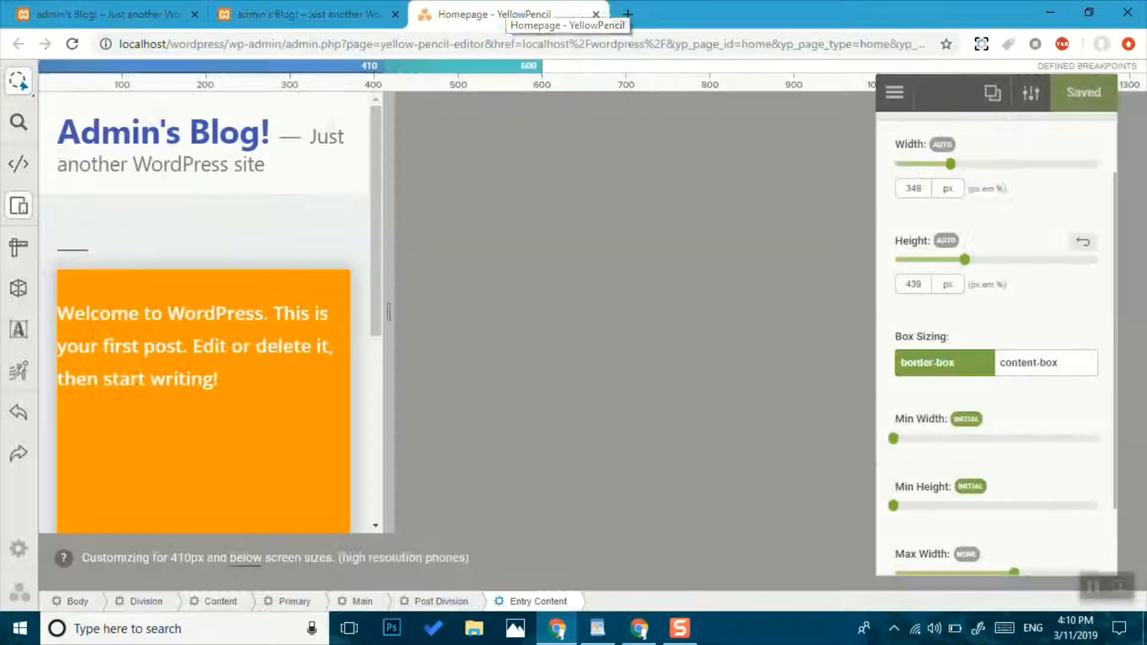
left_click(247, 562)
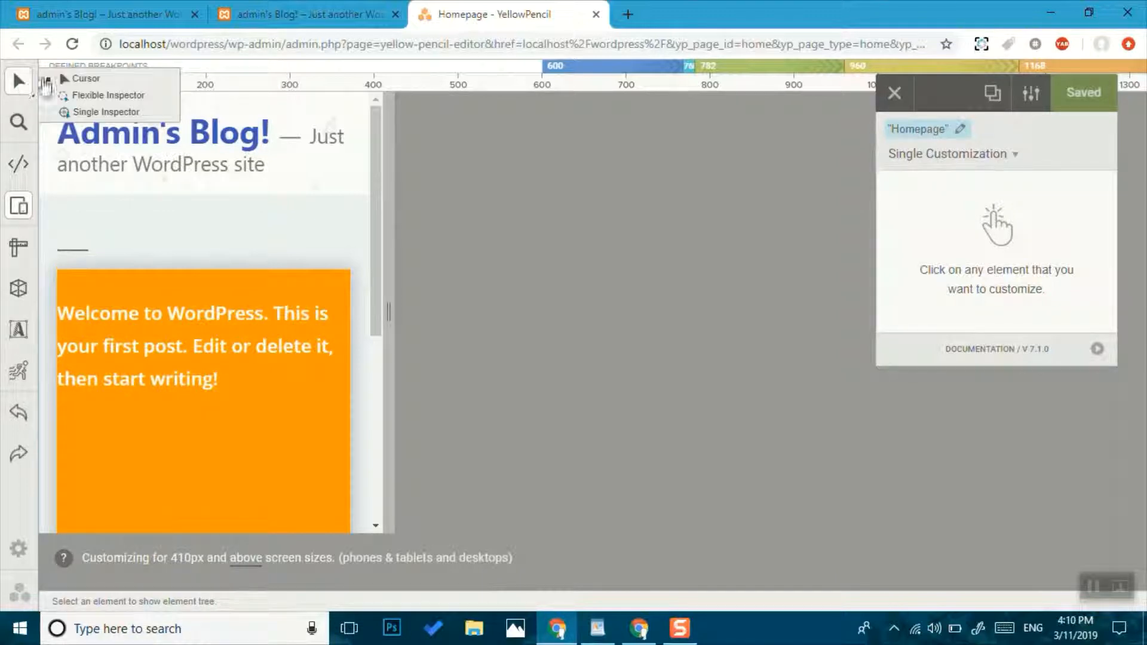
left_click(95, 95)
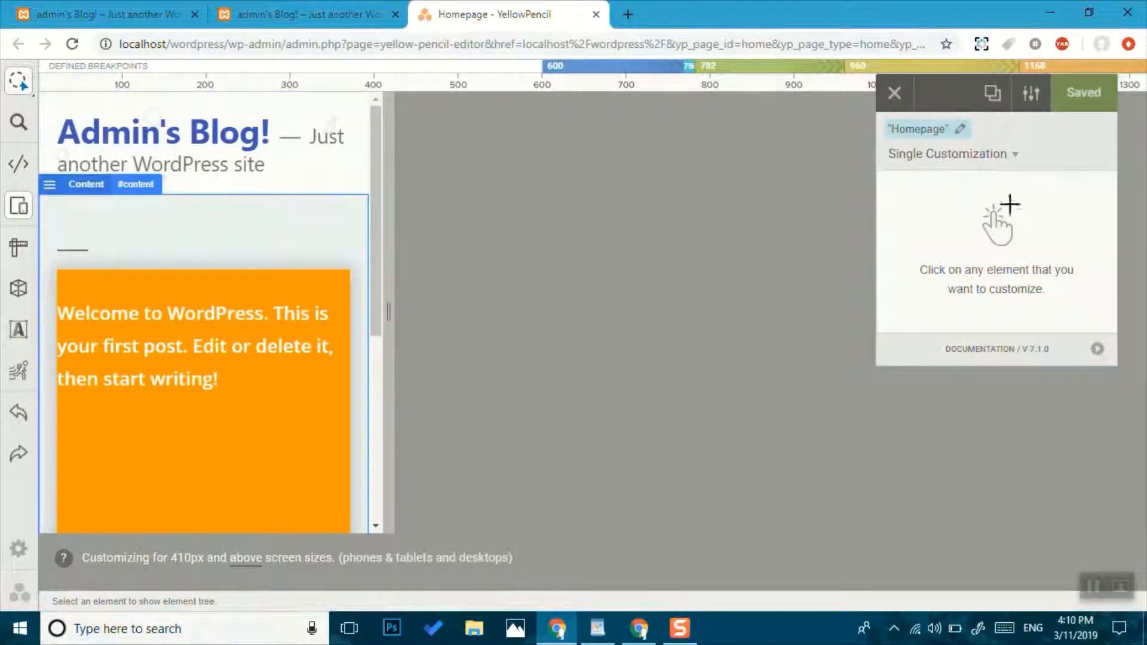
left_click(960, 228)
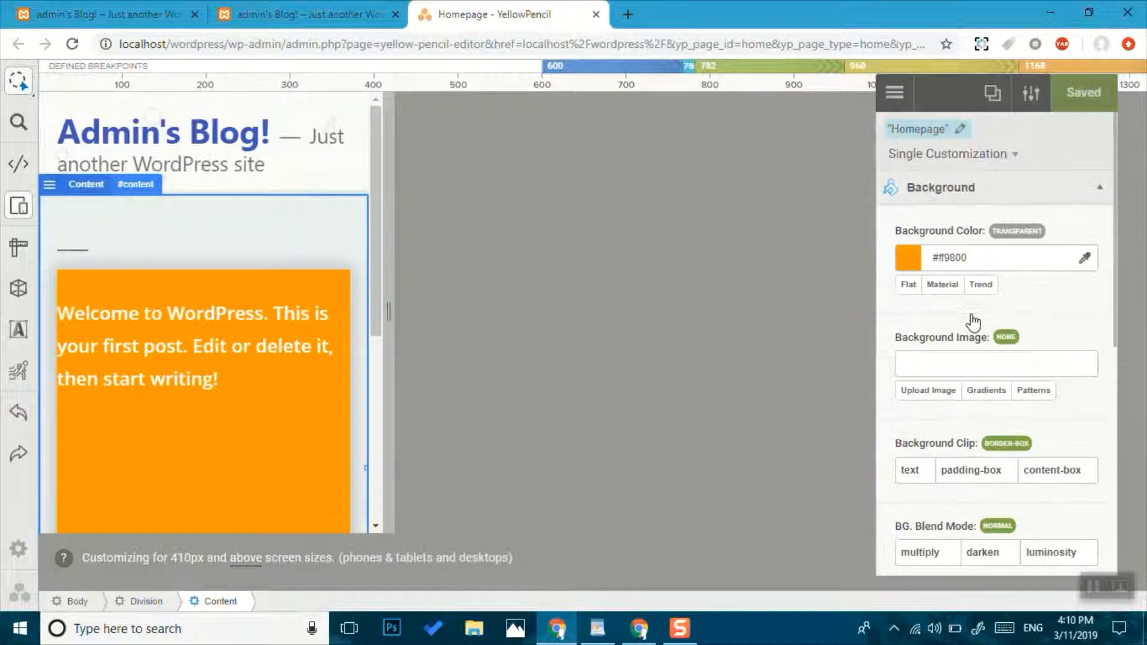
left_click(954, 288)
left_click(958, 440)
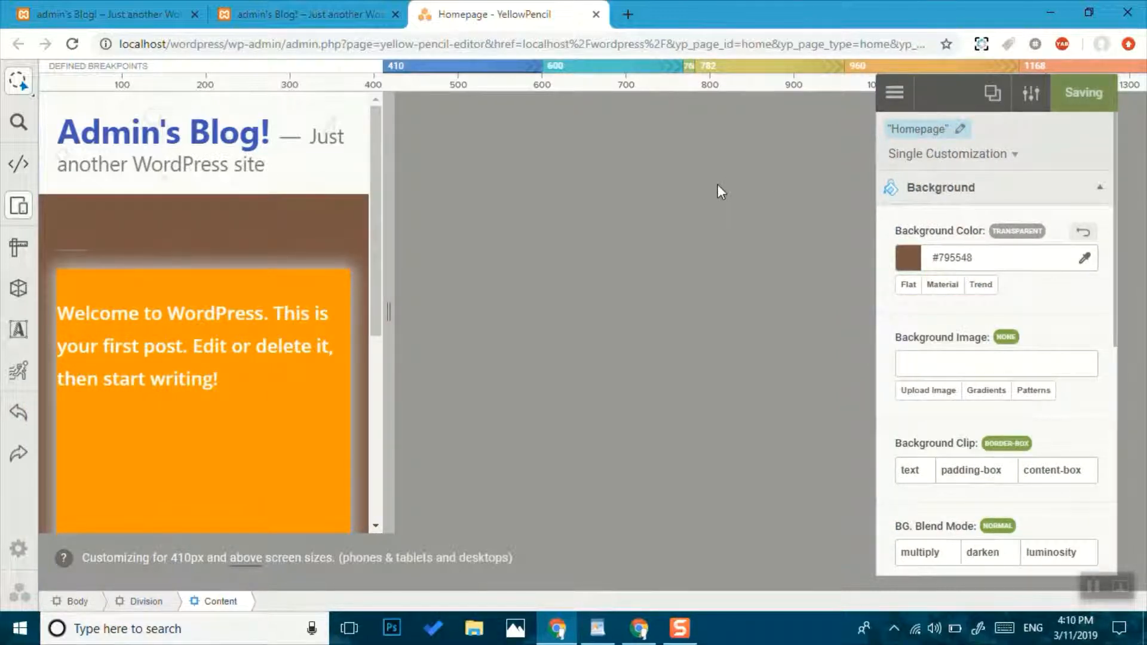
Reload the desktop homepage to check the content area's background color
left_click(108, 15)
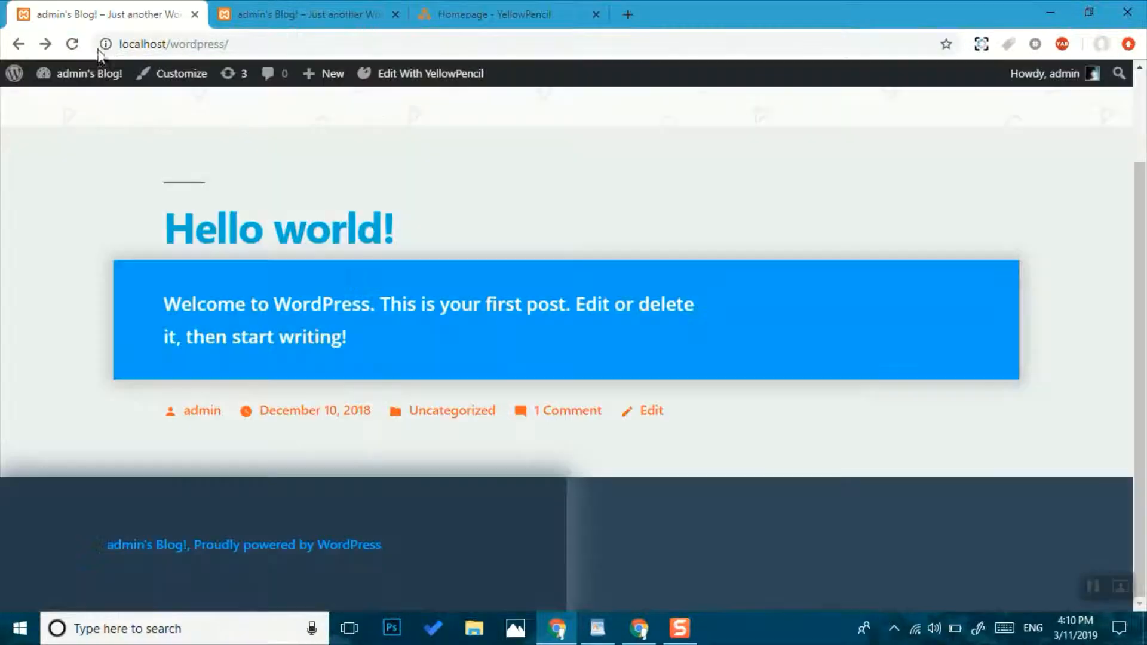
left_click(72, 44)
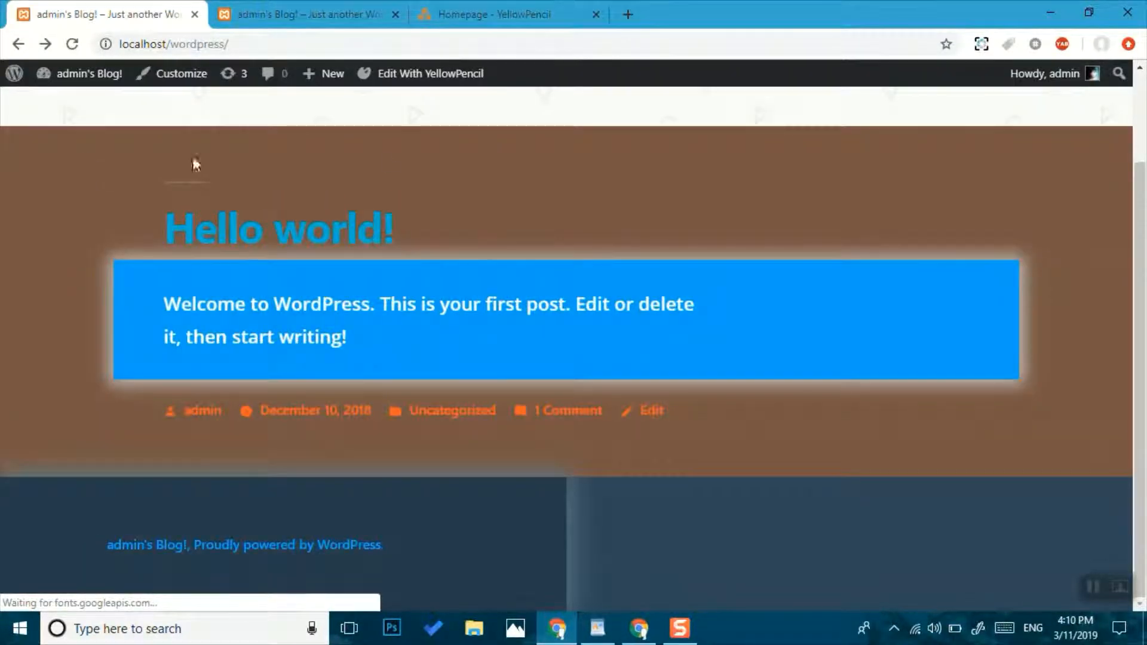
Return to the YellowPencil editor and preview the page at the 600px and 782px defined breakpoints
left_click(466, 12)
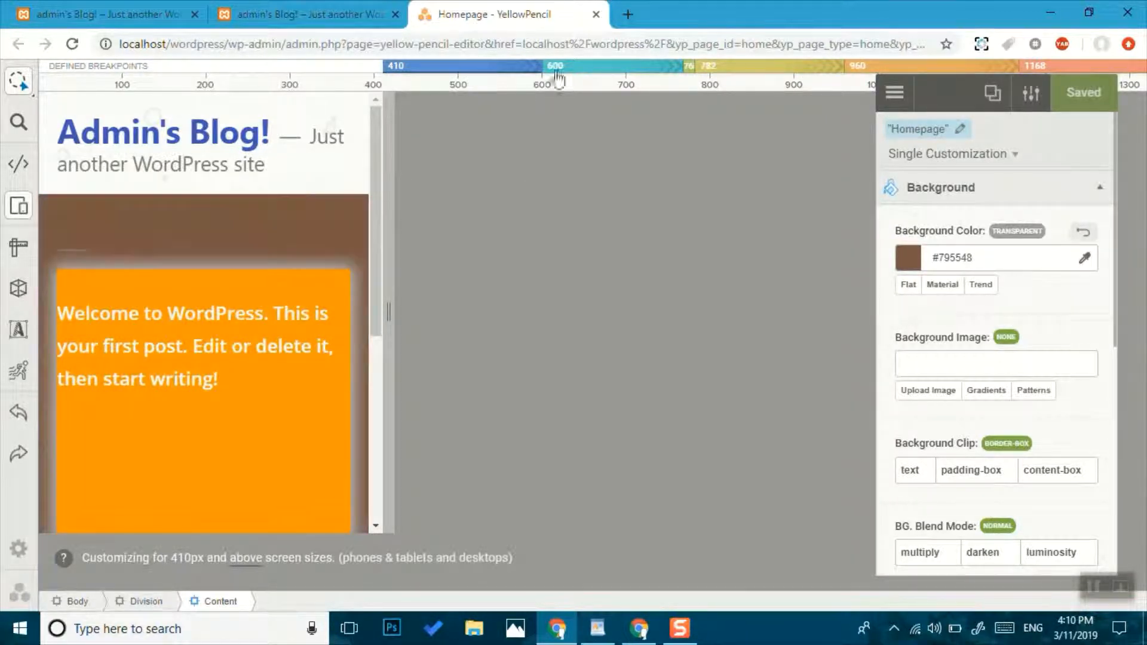
left_click(584, 75)
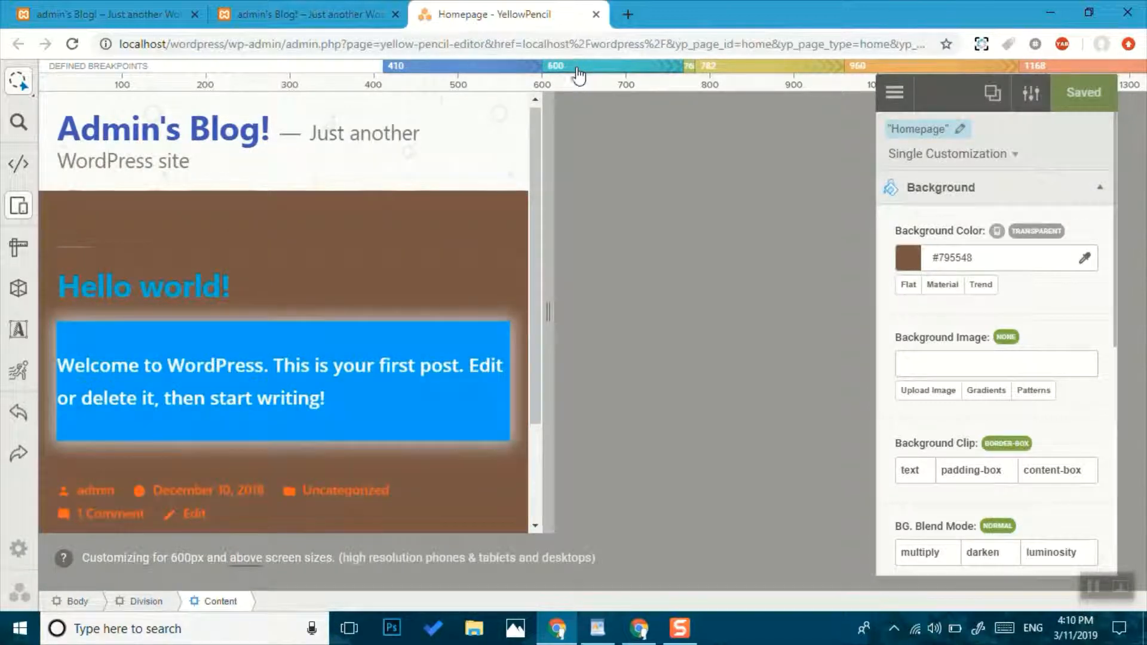
left_click(757, 70)
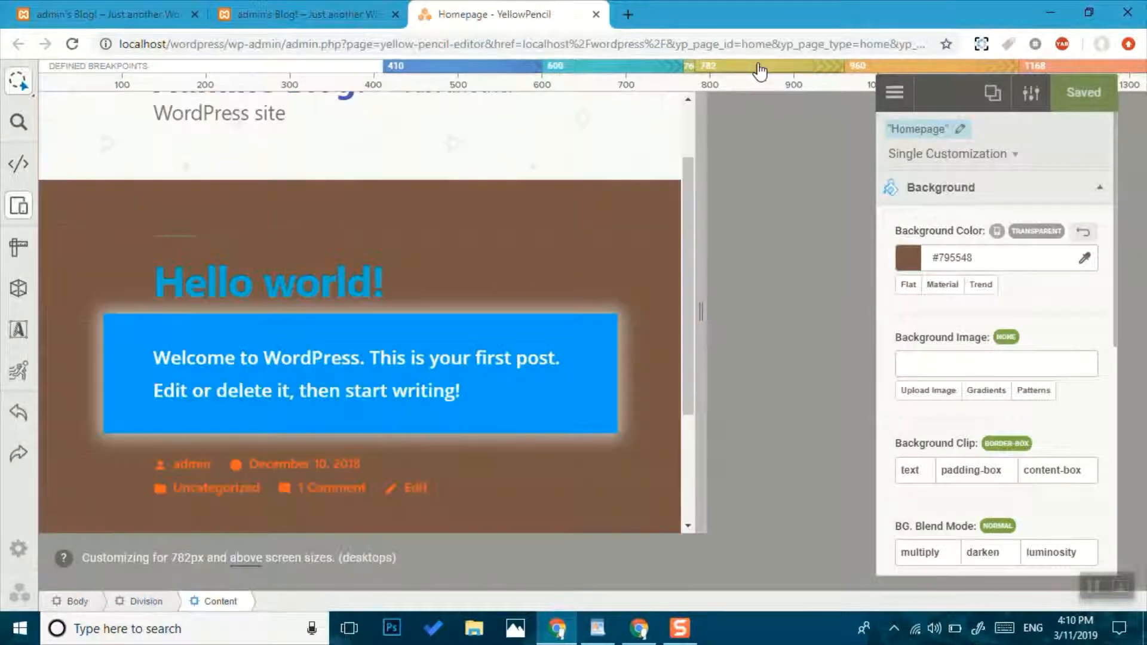
Switch the responsive customization to the 960px breakpoint and below, and deselect the Content area
left_click(860, 69)
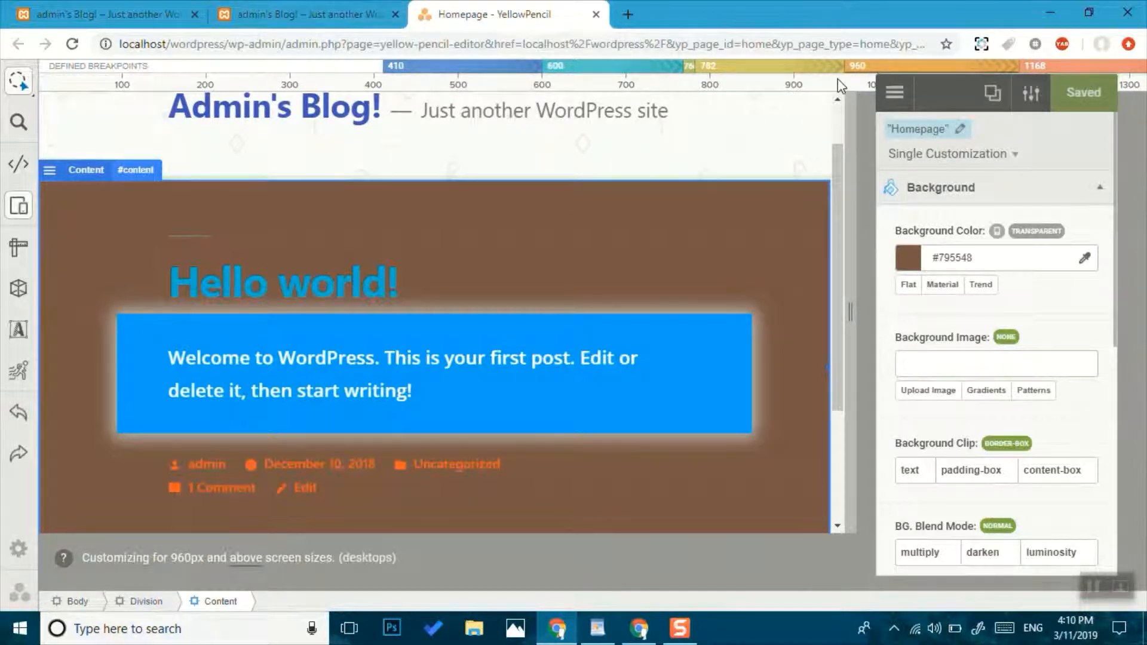
left_click(248, 559)
mouse_move(19, 80)
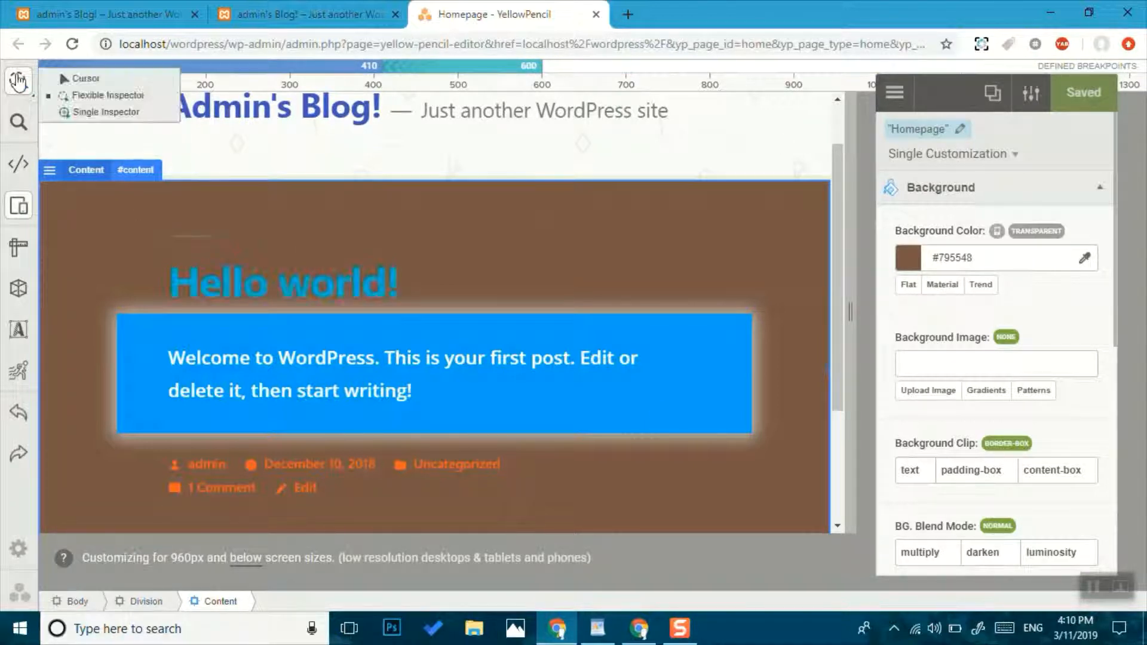
left_click(78, 79)
left_click(51, 94)
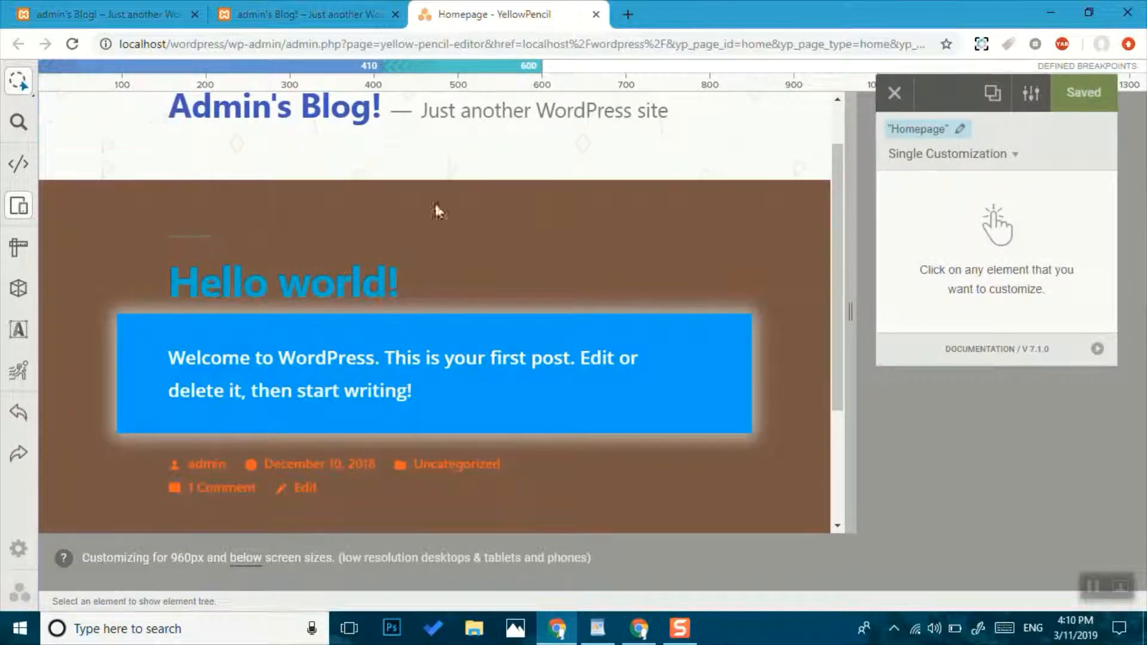
Set the Entry Content block's background to Material deep orange #ff5722 and save the changes
left_click(703, 366)
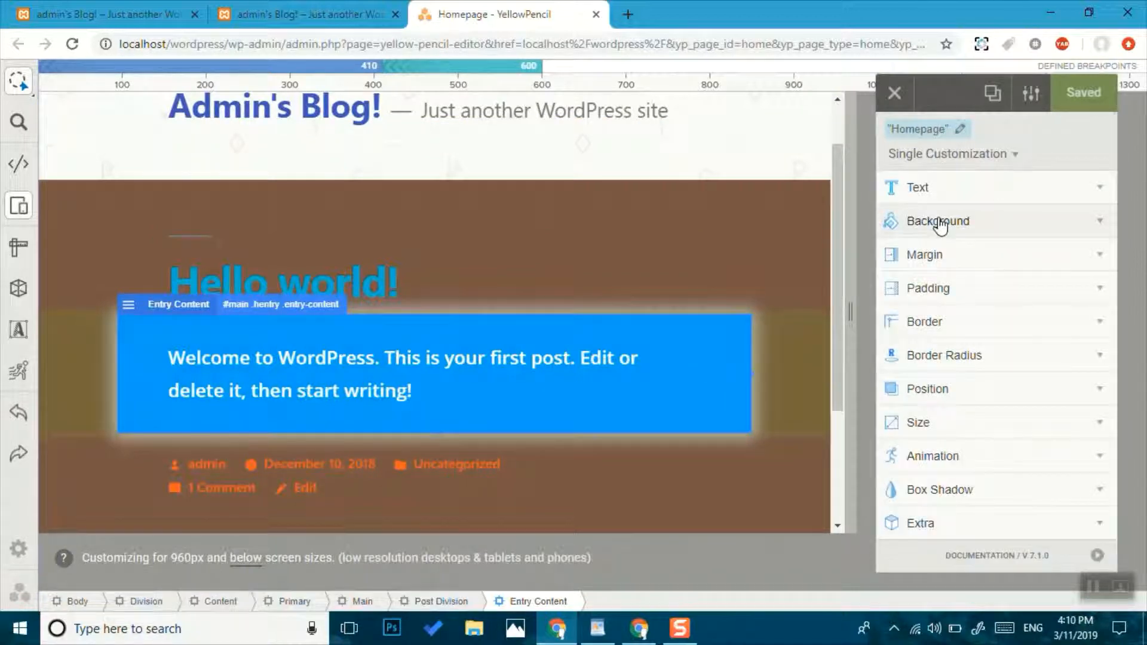
left_click(936, 219)
left_click(950, 258)
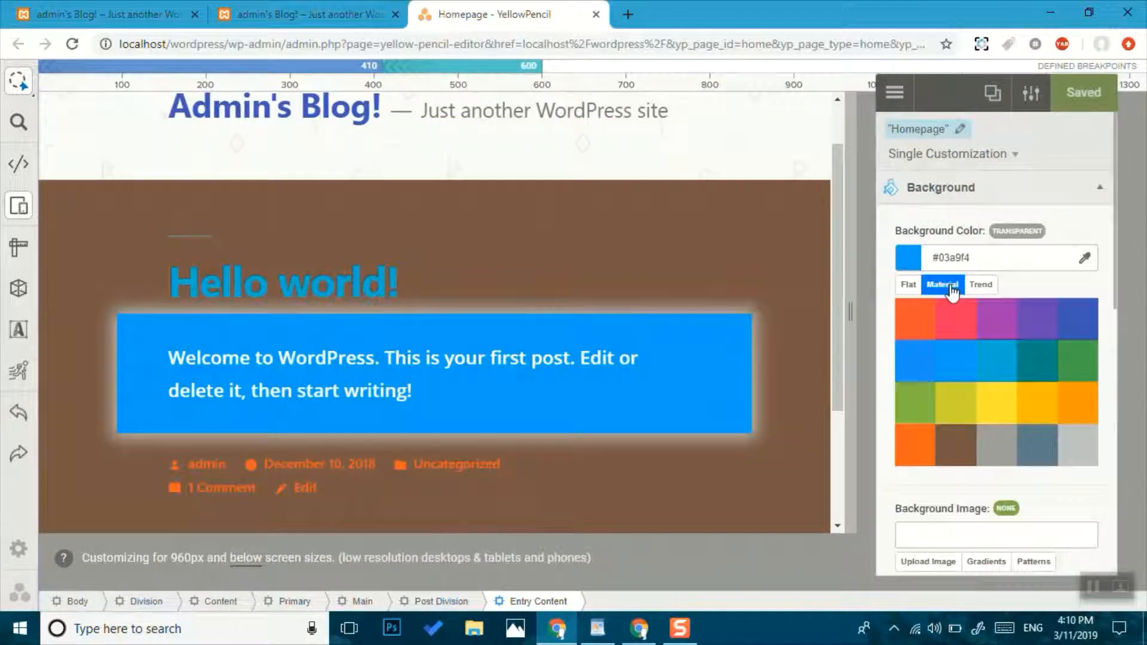
left_click(919, 452)
left_click(1070, 105)
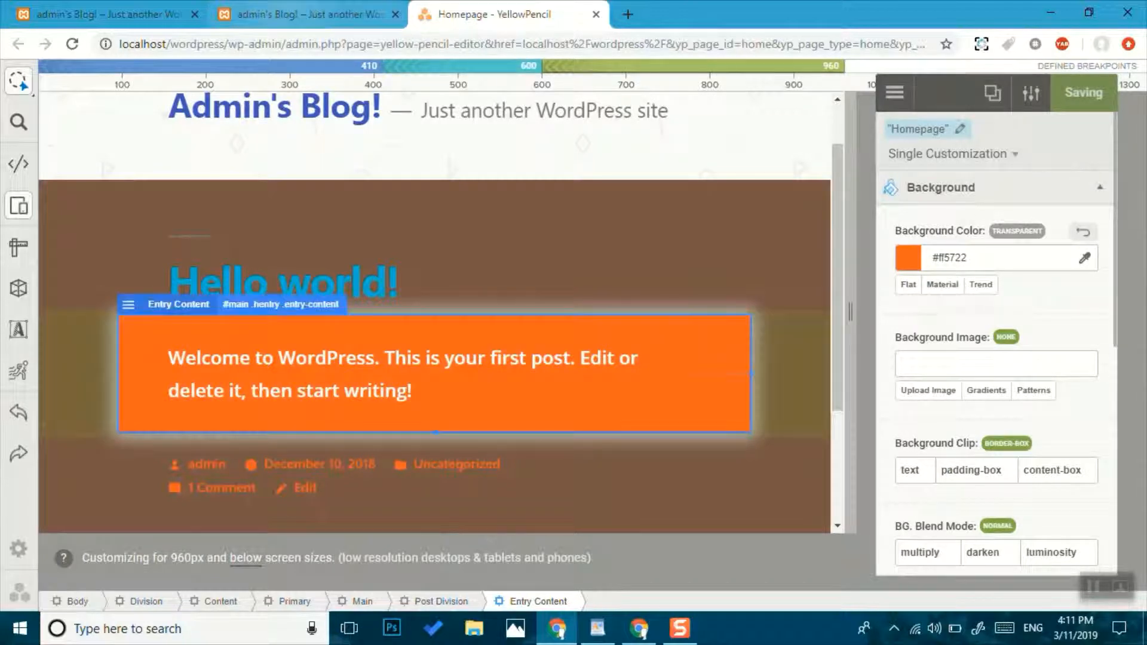
Reload the homepage's mobile preview and check the entry content block on iPhone 6/7/8 Plus
left_click(335, 15)
left_click(463, 14)
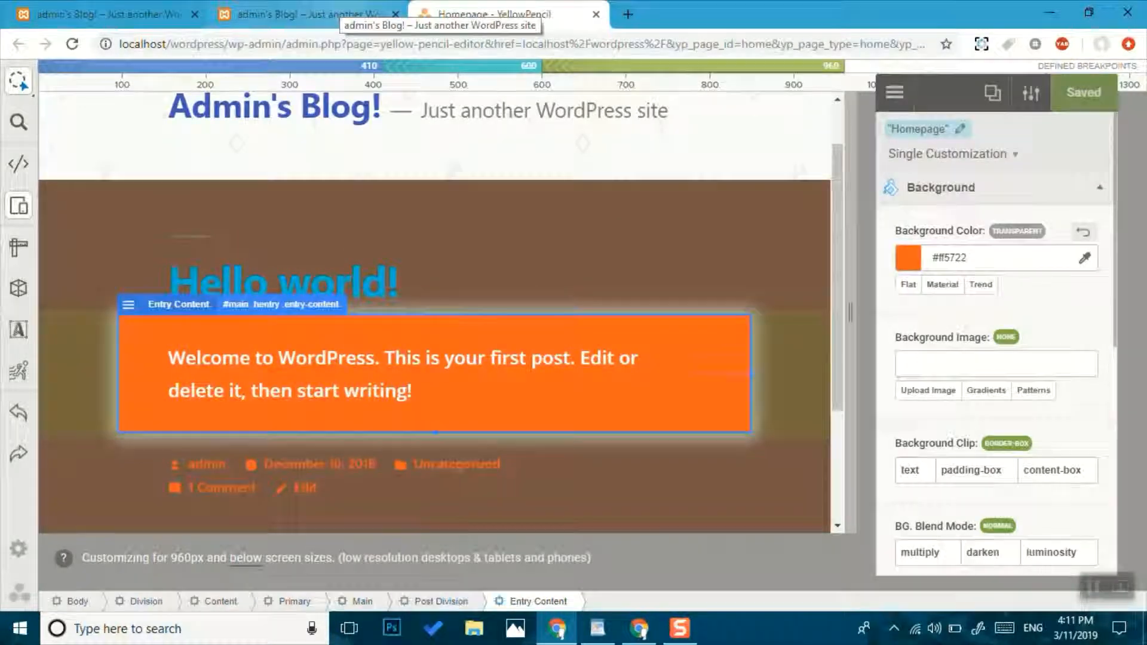
left_click(335, 15)
left_click(72, 43)
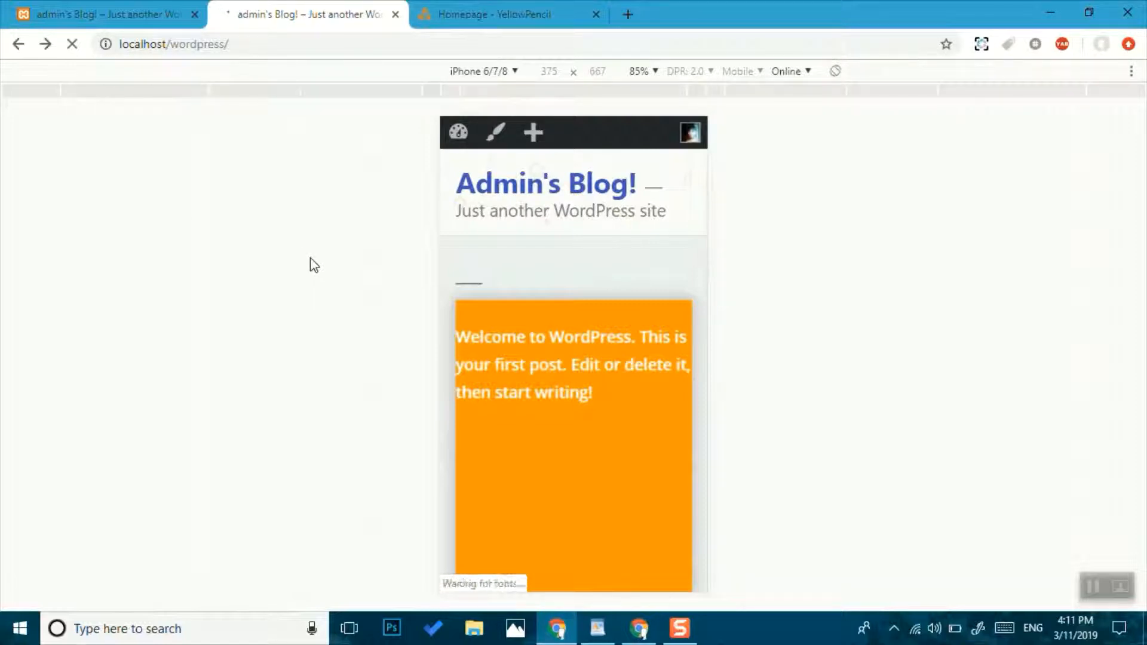
left_click(499, 72)
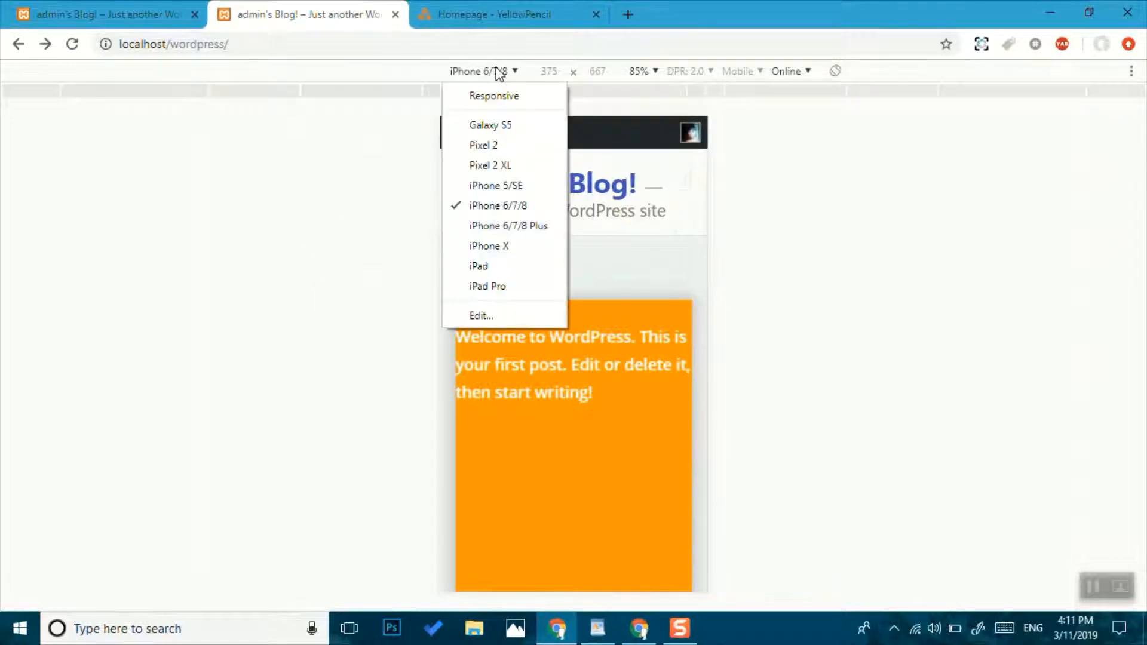
left_click(500, 224)
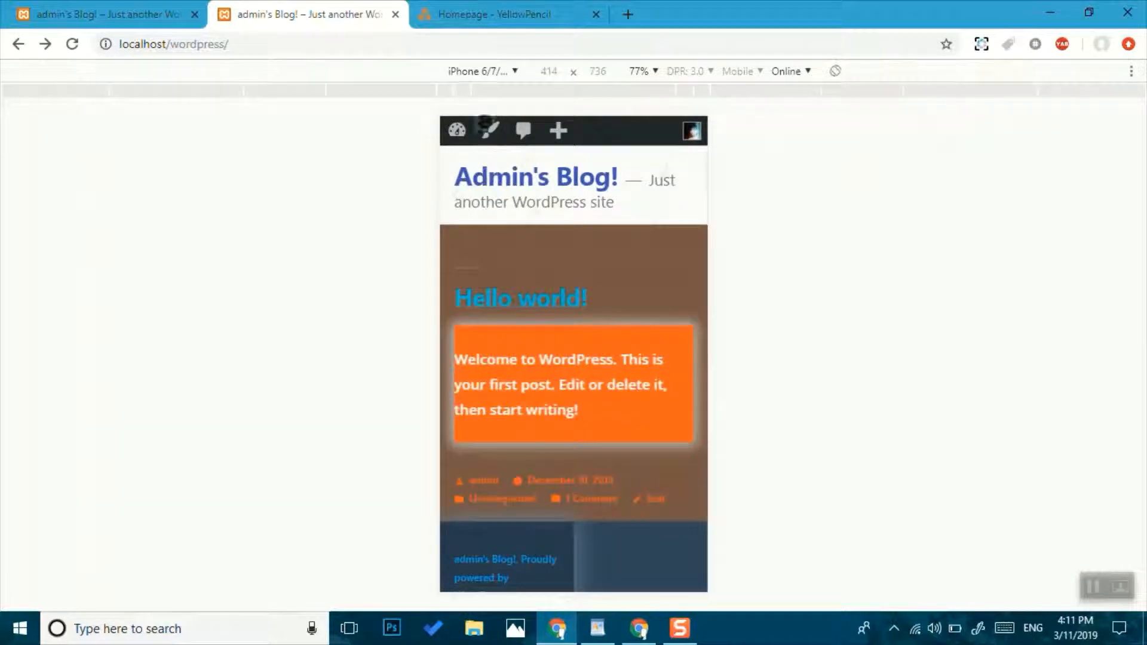
Preview the homepage as iPhone X, iPad and iPad Pro to compare the entry content block's background
left_click(489, 73)
left_click(490, 246)
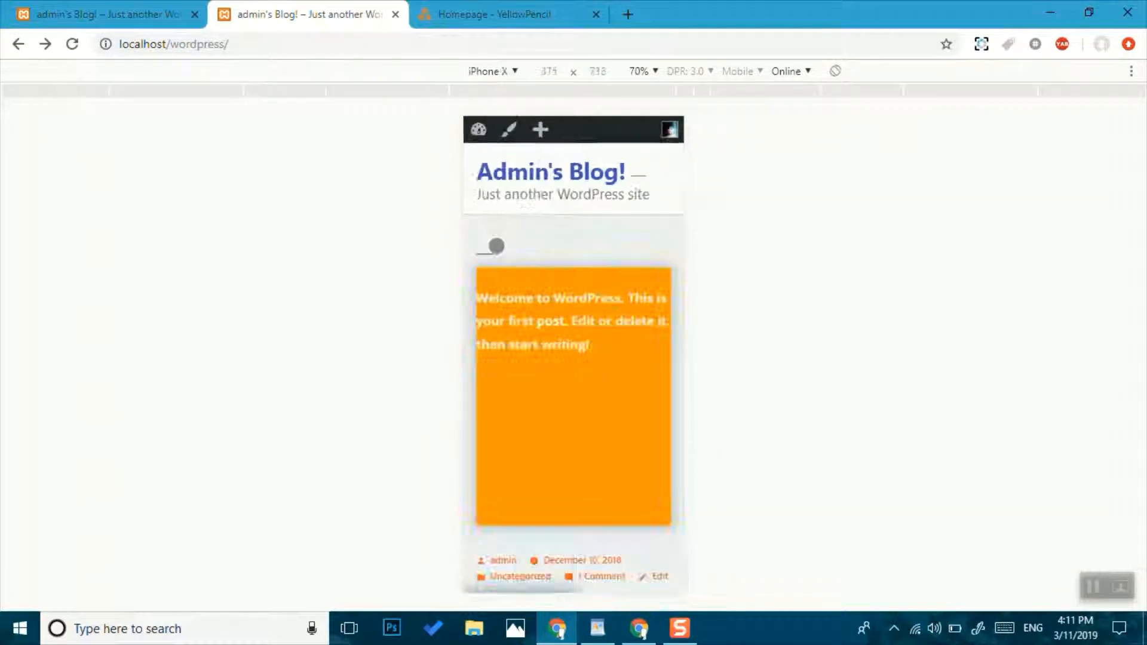
left_click(492, 71)
left_click(497, 266)
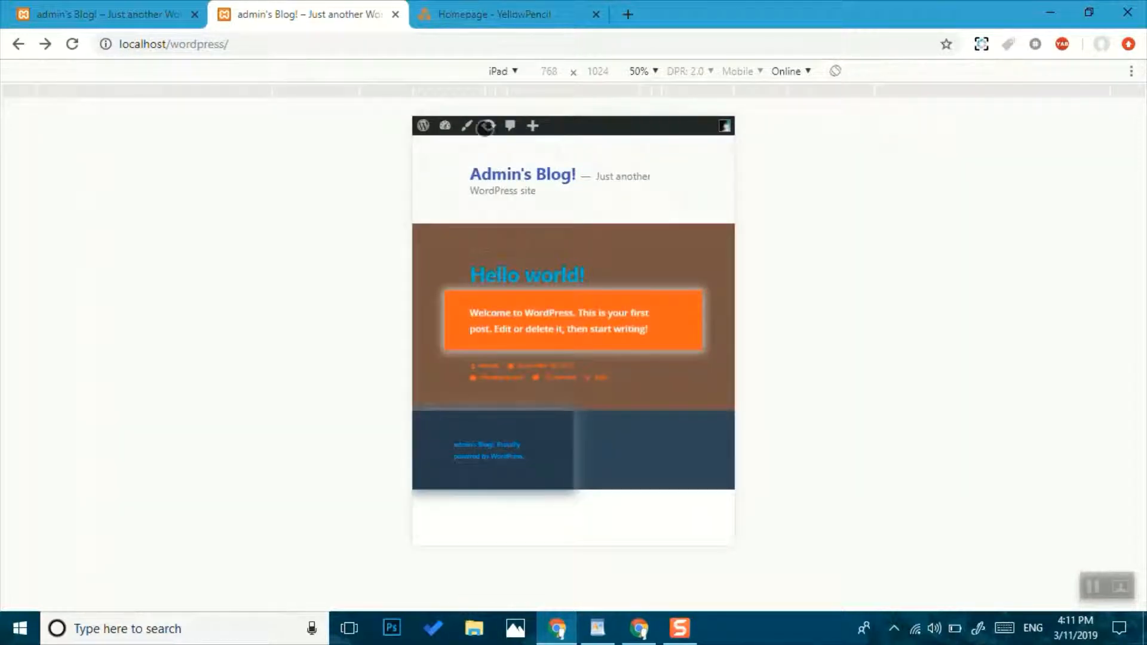
left_click(507, 75)
left_click(504, 285)
Recheck the homepage preview on iPad and iPhone X
left_click(496, 74)
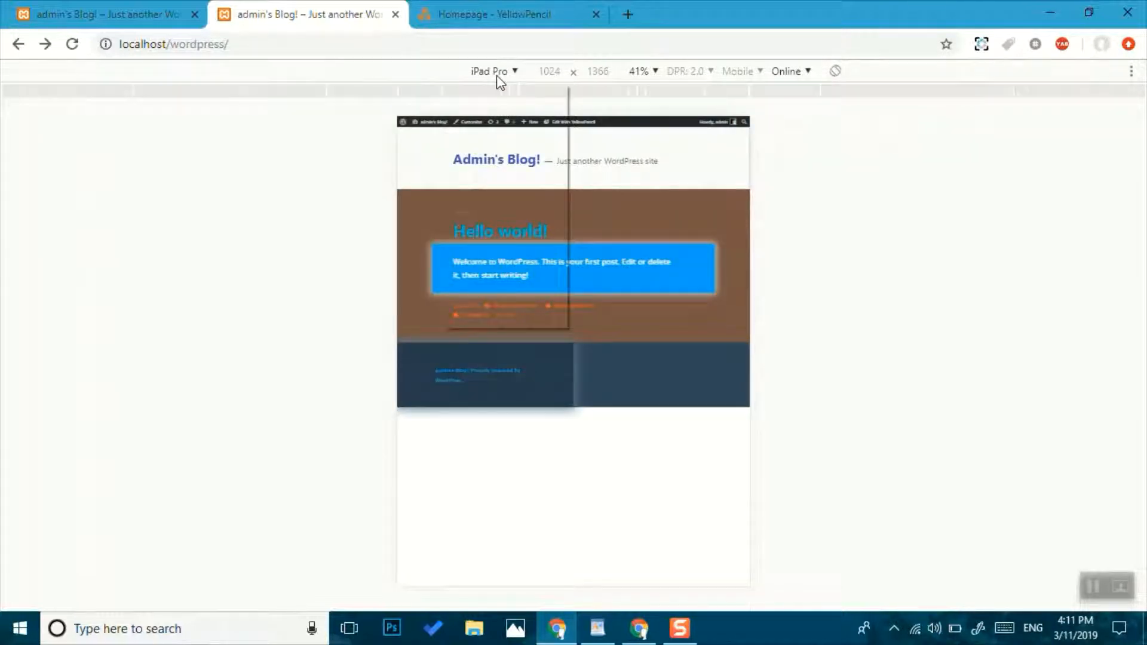
left_click(496, 267)
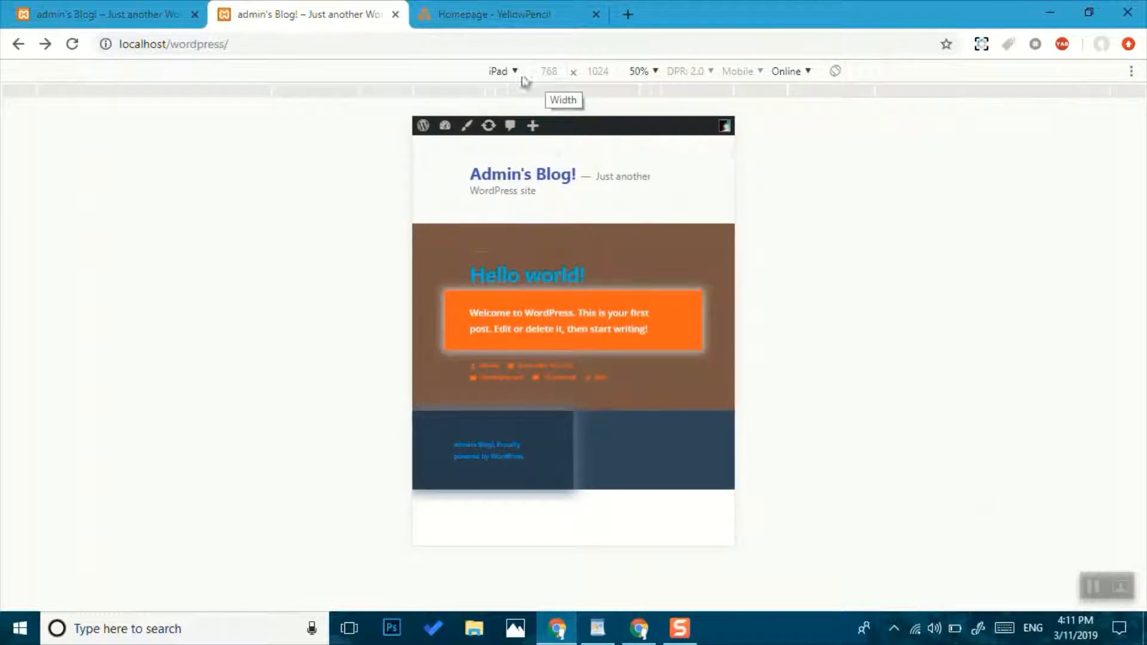
left_click(496, 73)
left_click(492, 241)
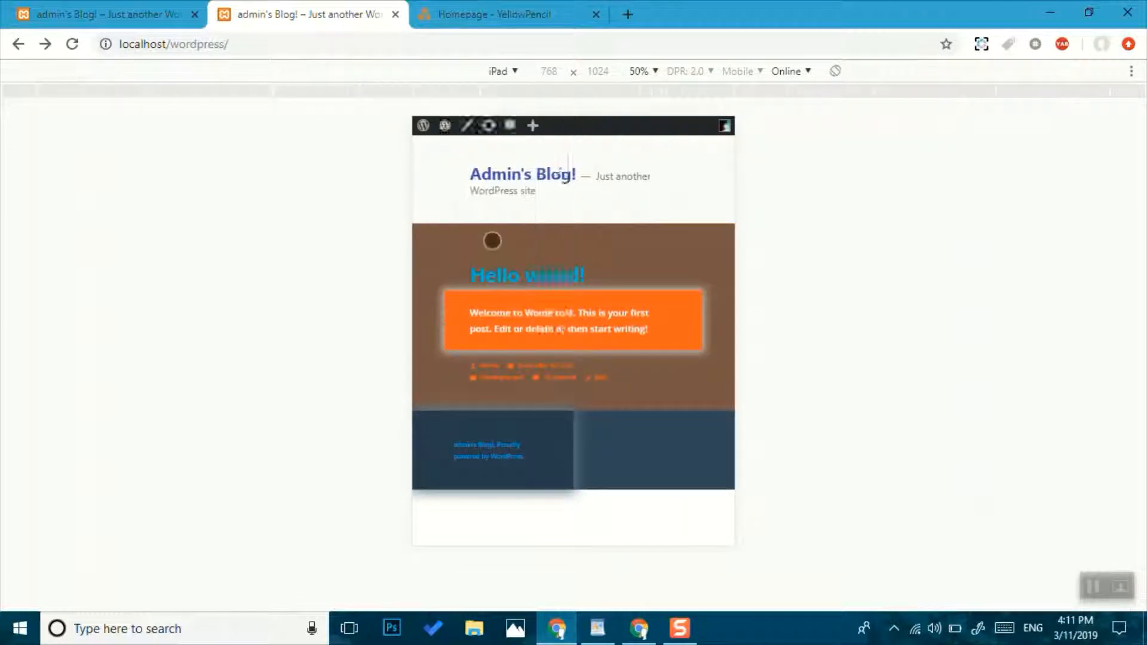
left_click(497, 72)
left_click(381, 140)
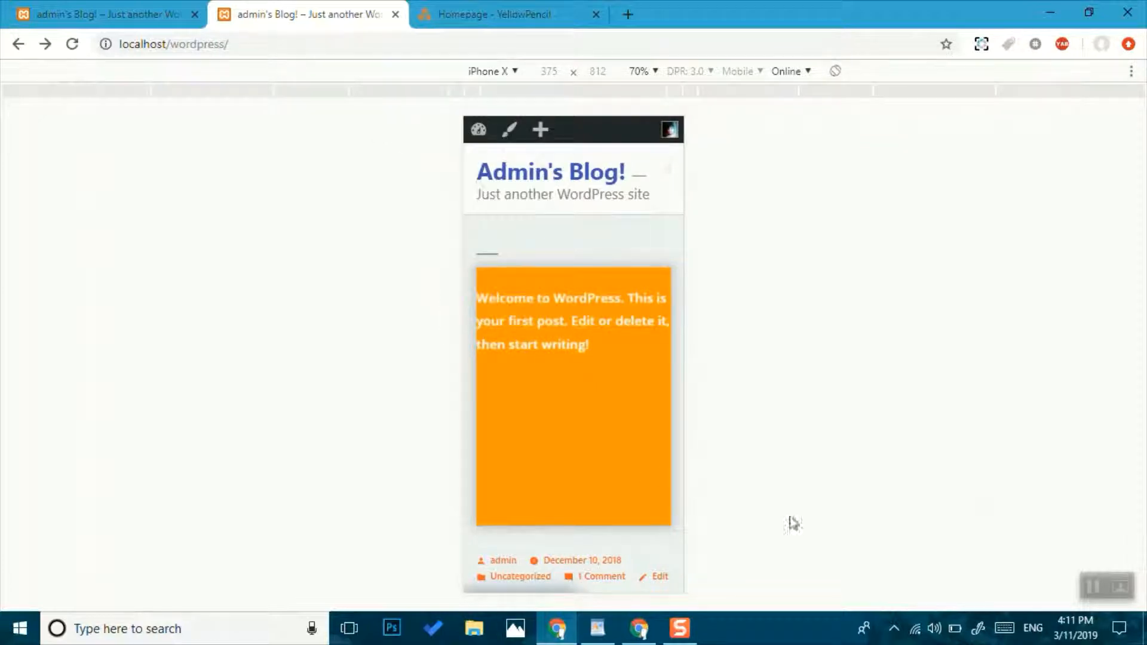